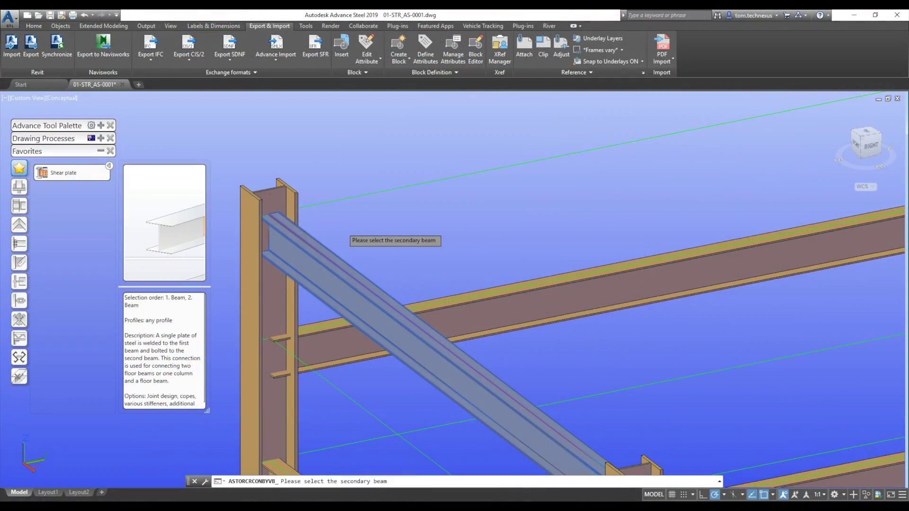
click(545, 294)
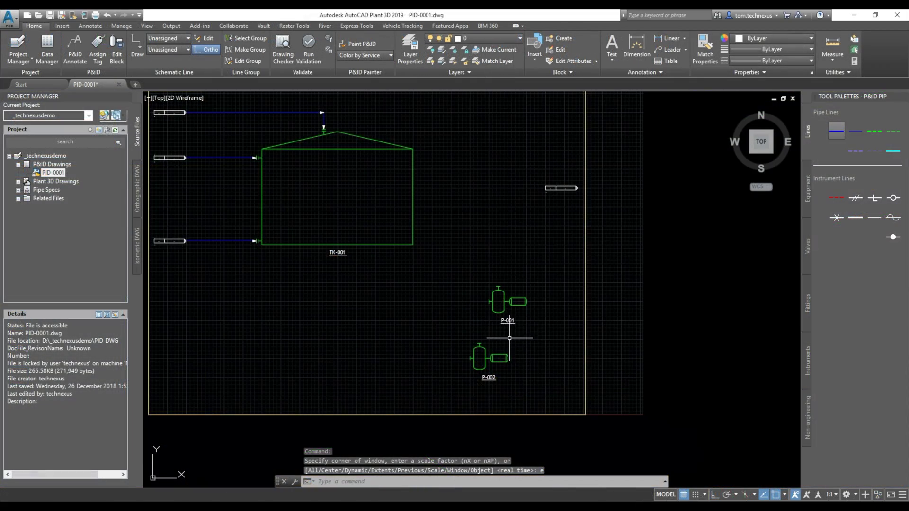
scroll(516, 327, up, 2)
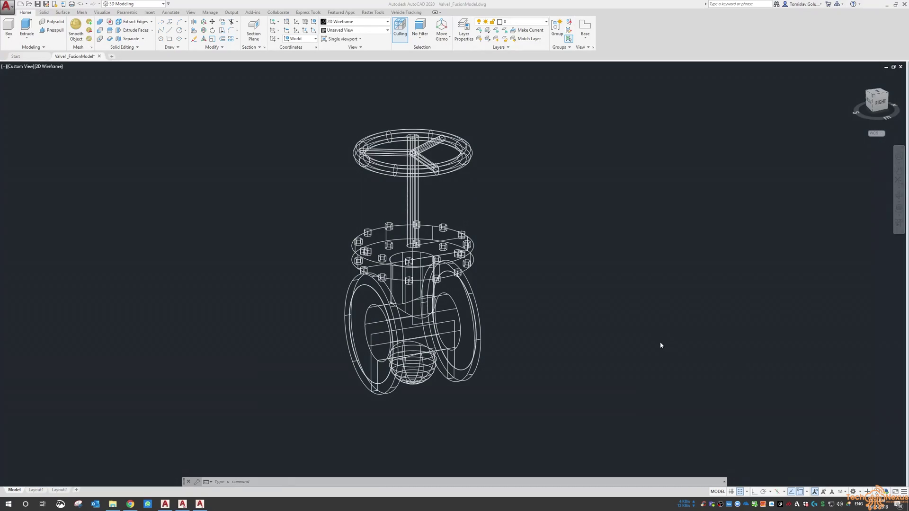
- Measure the distance between the centres of the valve body's two open ends
text(DIST)
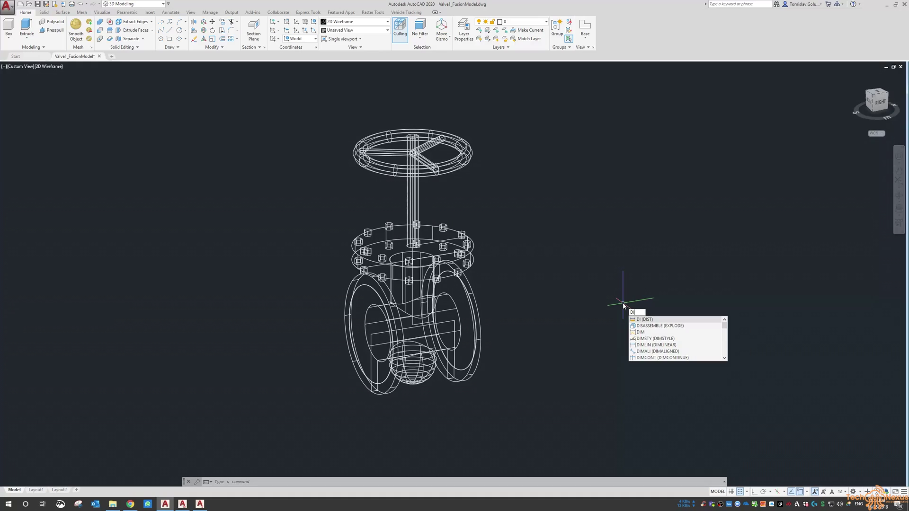
key(Return)
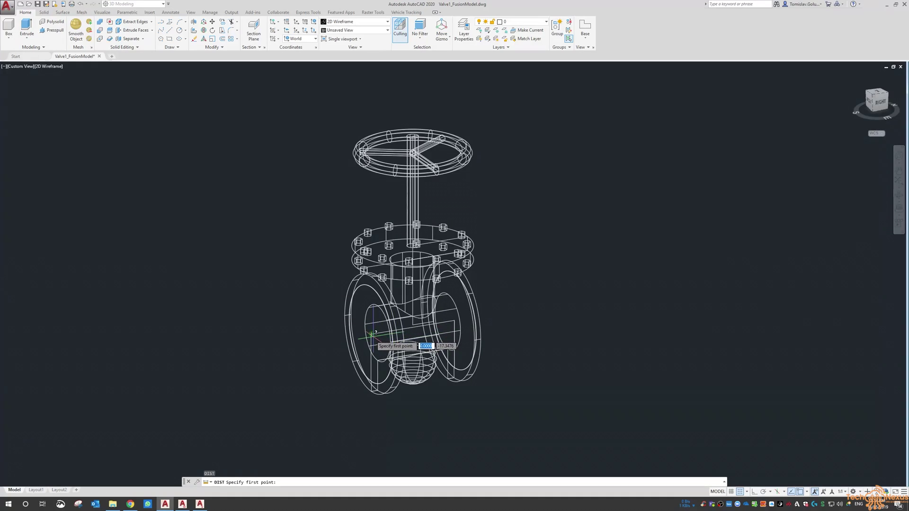
scroll(371, 334, up, 5)
click(337, 326)
scroll(338, 326, down, 5)
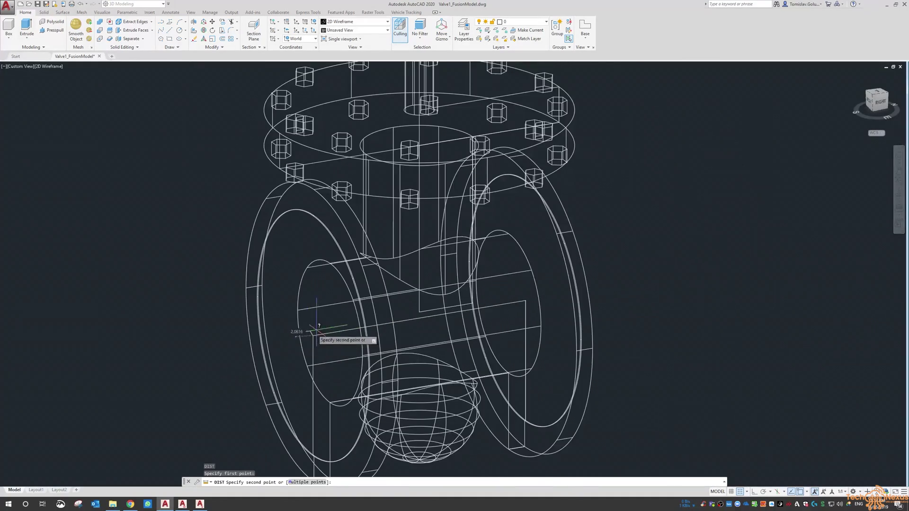
click(536, 308)
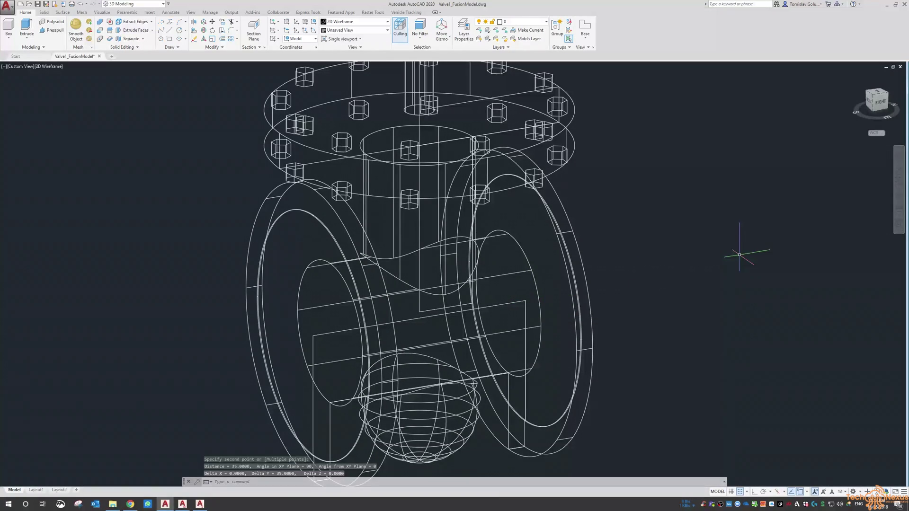
- Scale all objects of the valve model by a factor of 10 from base point 0,0
scroll(696, 279, down, 6)
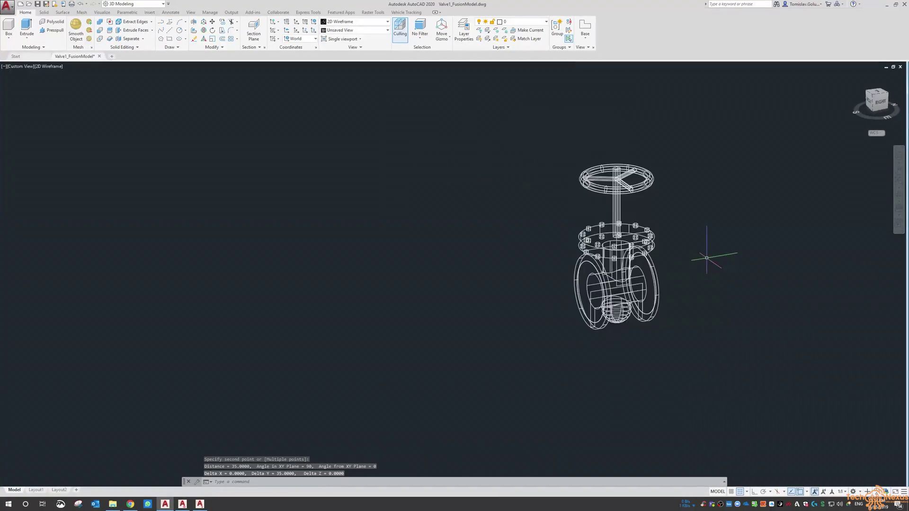
scroll(609, 274, up, 2)
middle_drag(589, 281, 566, 287)
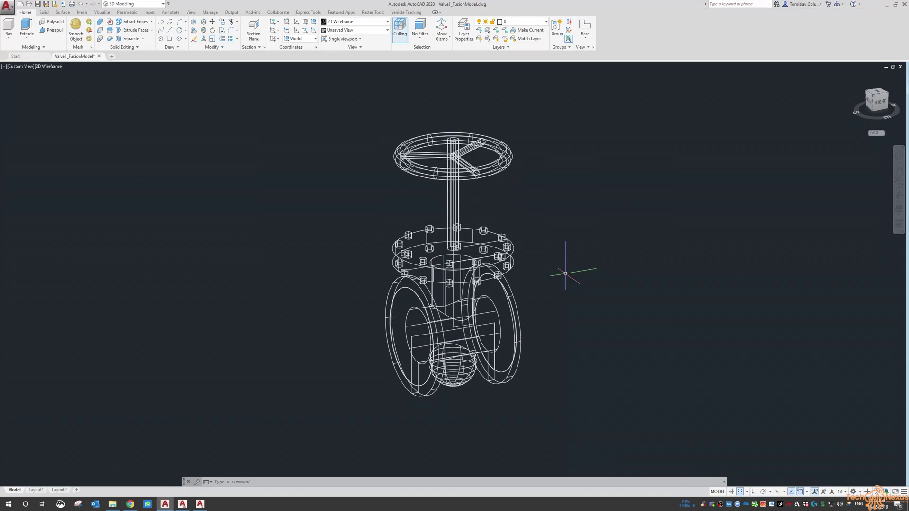
text(sc)
key(Return)
text(ALL)
key(Return)
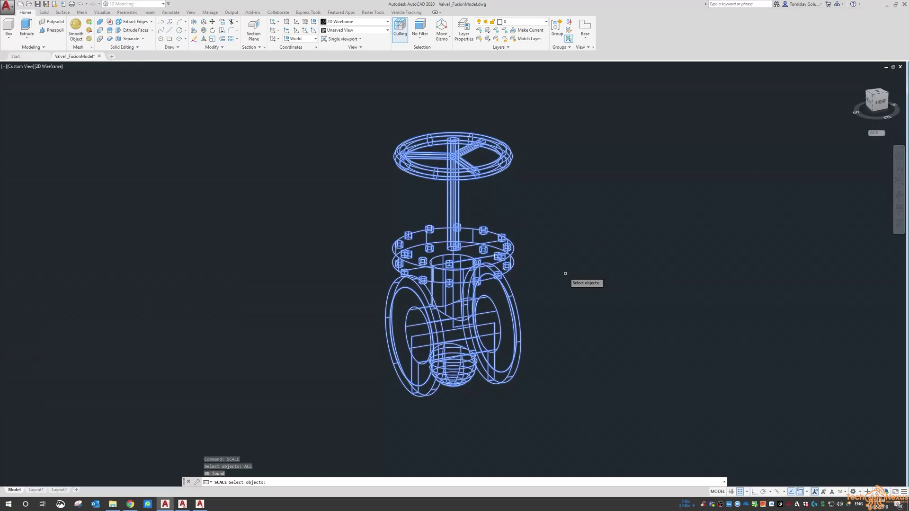
key(Return)
text(0,0)
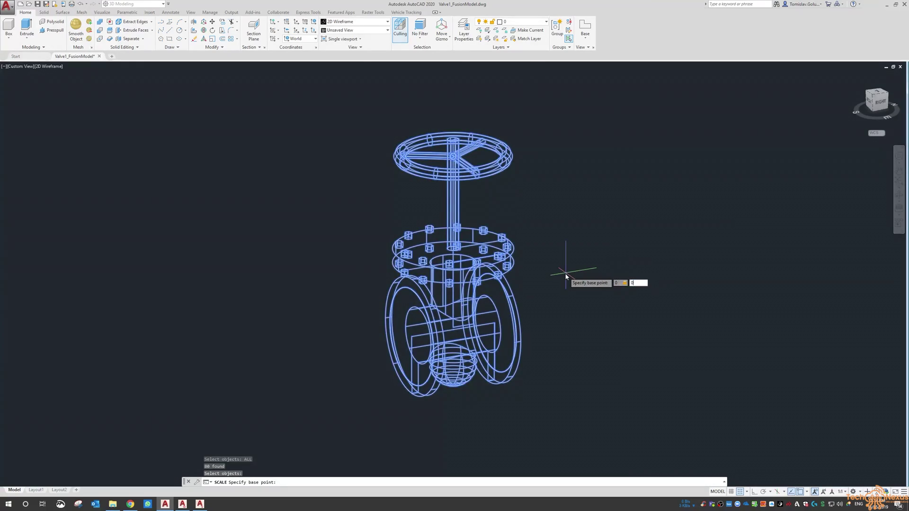
key(Return)
text(10)
key(Return)
- Start writing the valve out as a block with WBLOCK, selecting all objects in the drawing
text(Z)
key(Return)
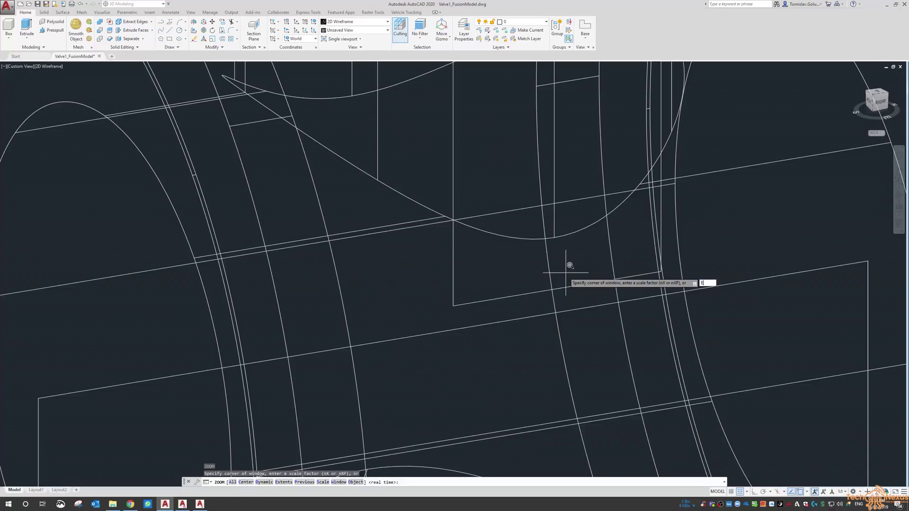
text(E)
key(Return)
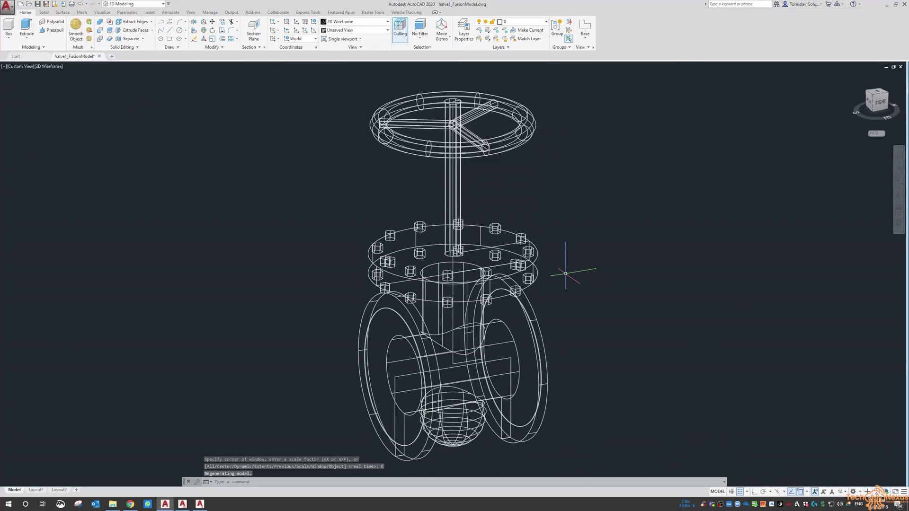
text(WBLOCK)
key(Return)
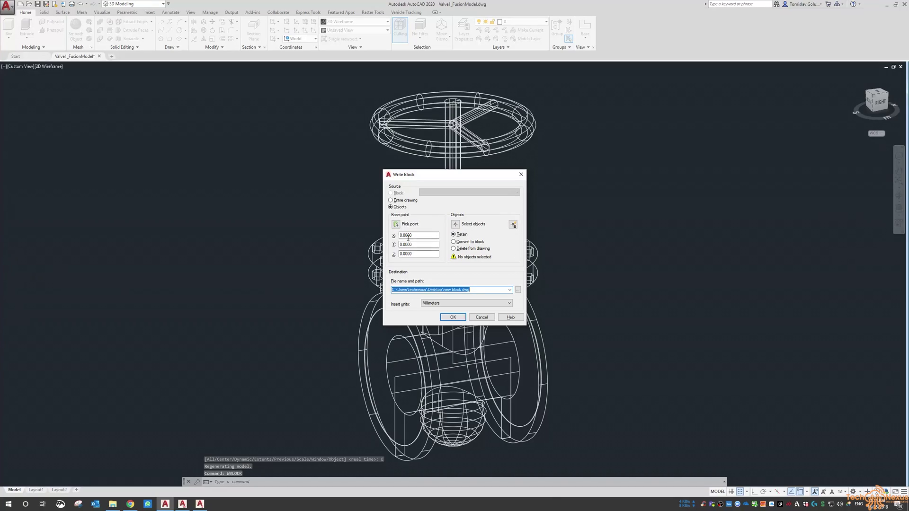
click(455, 226)
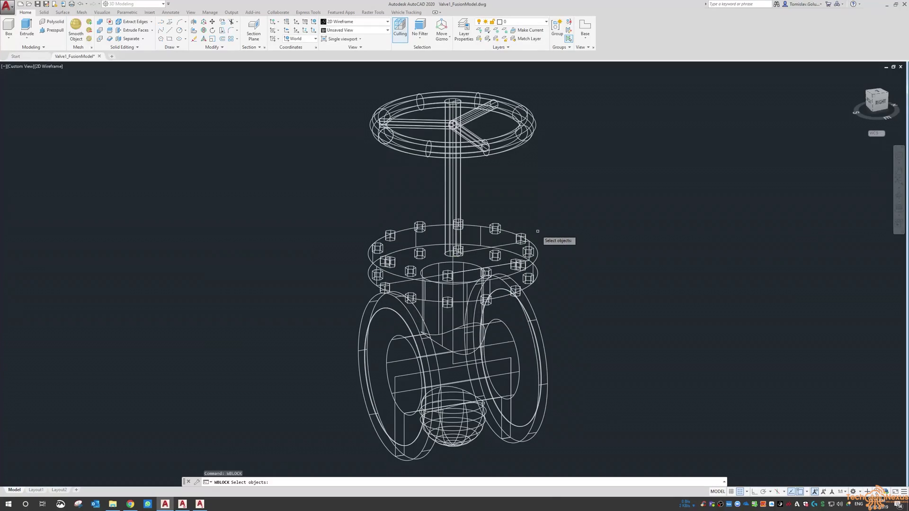
text(ALL)
key(Return)
key(Return)
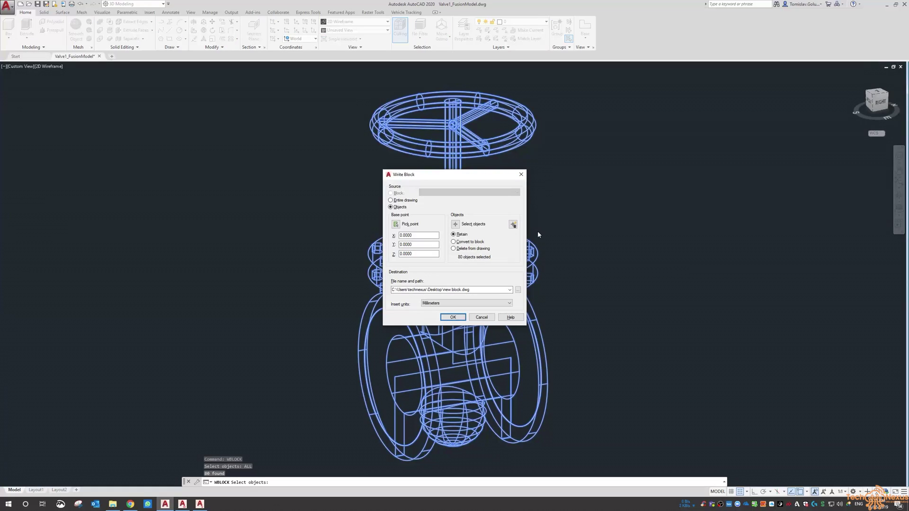
- Set the block's destination file to 300MM_VALVE.dwg on the Desktop and write it out
click(517, 290)
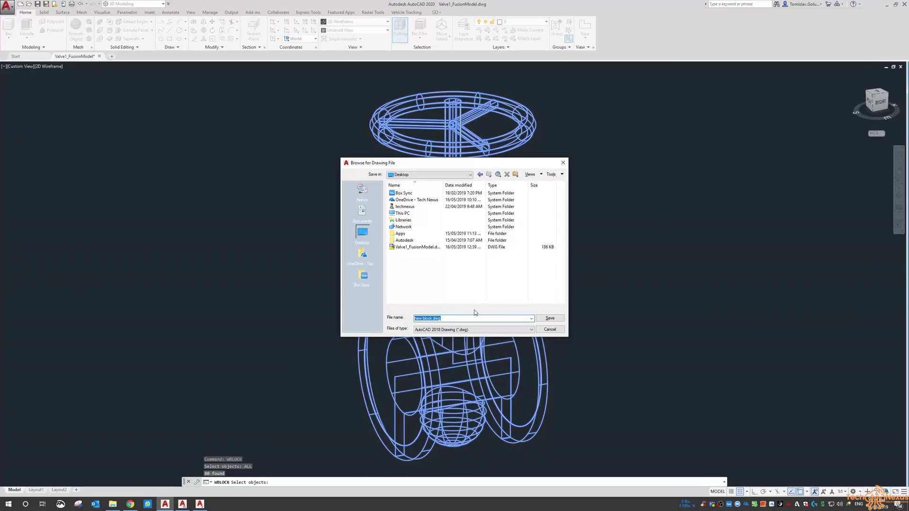
text(300MM_VALVE)
key(Return)
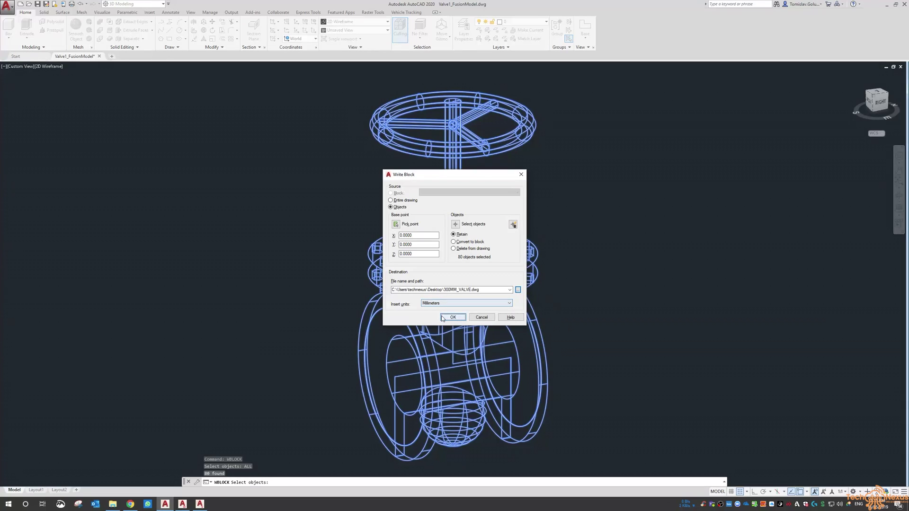
click(453, 317)
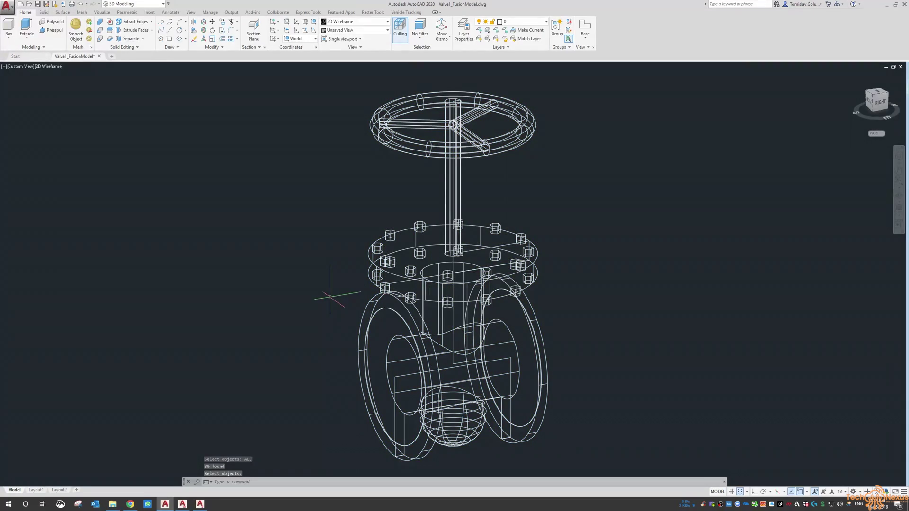
- Close the Valve1_FusionModel drawing and switch to AutoCAD Plant 3D
click(99, 57)
click(473, 269)
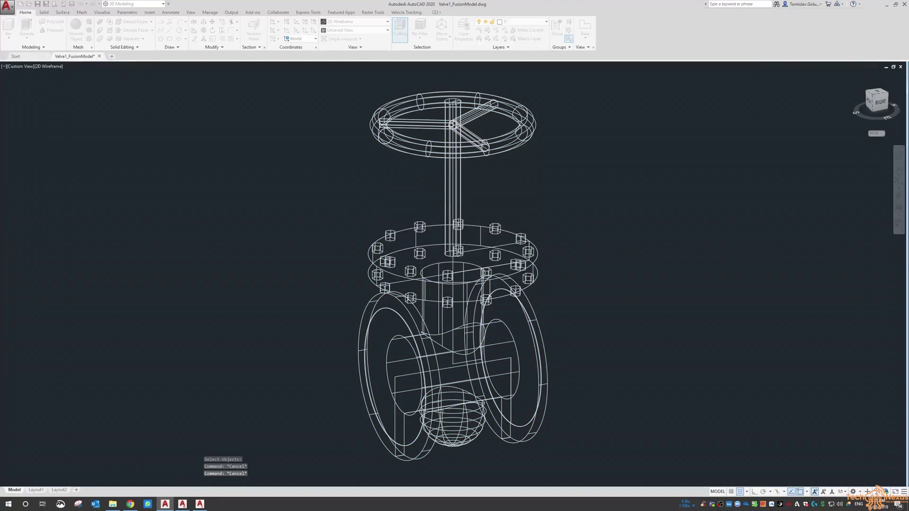
click(182, 503)
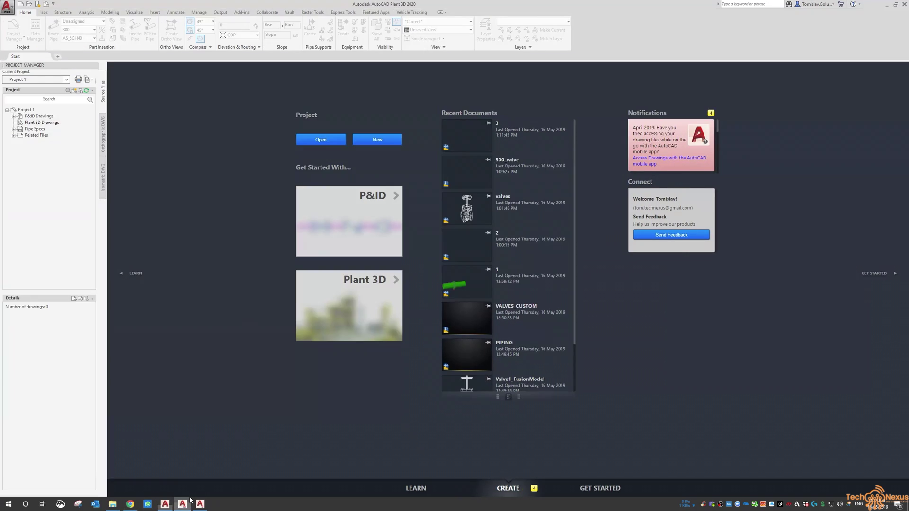
- Create a new drawing named VALVES_300MM under the project's Plant 3D Drawings
click(42, 122)
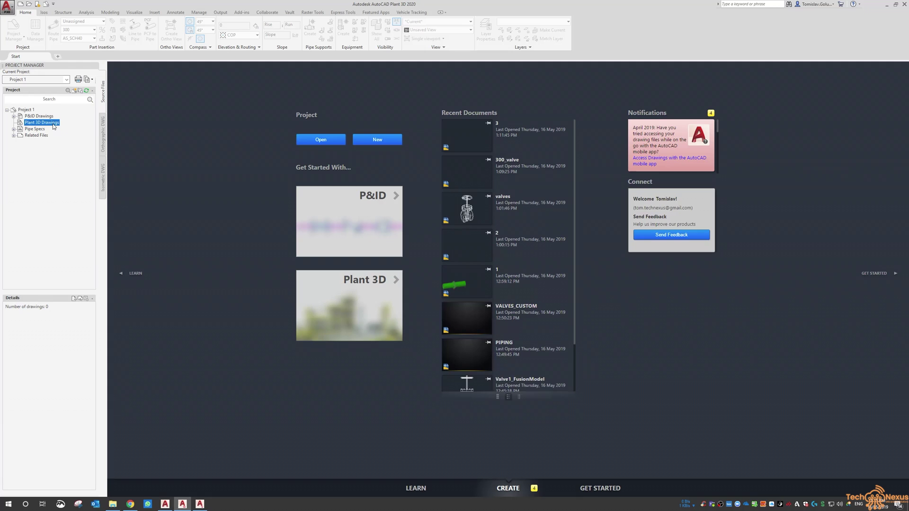
right_click(53, 126)
click(76, 129)
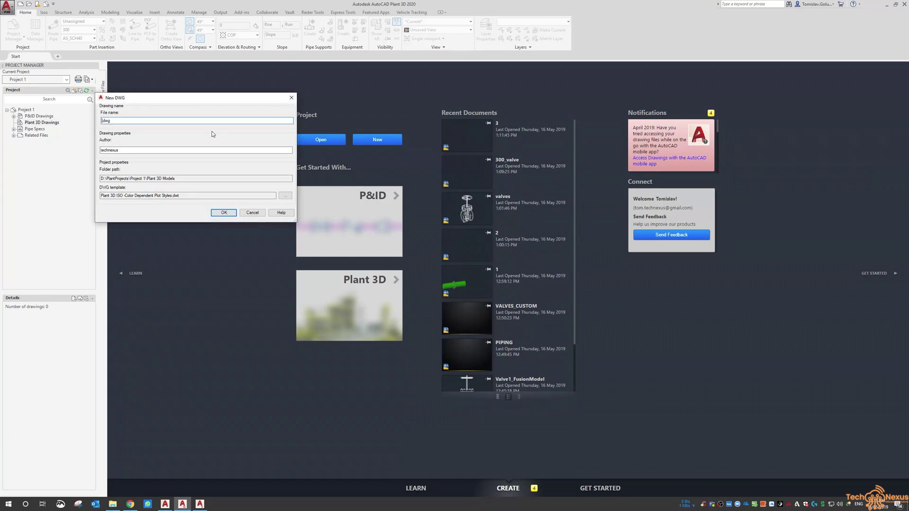
text(VALVE)
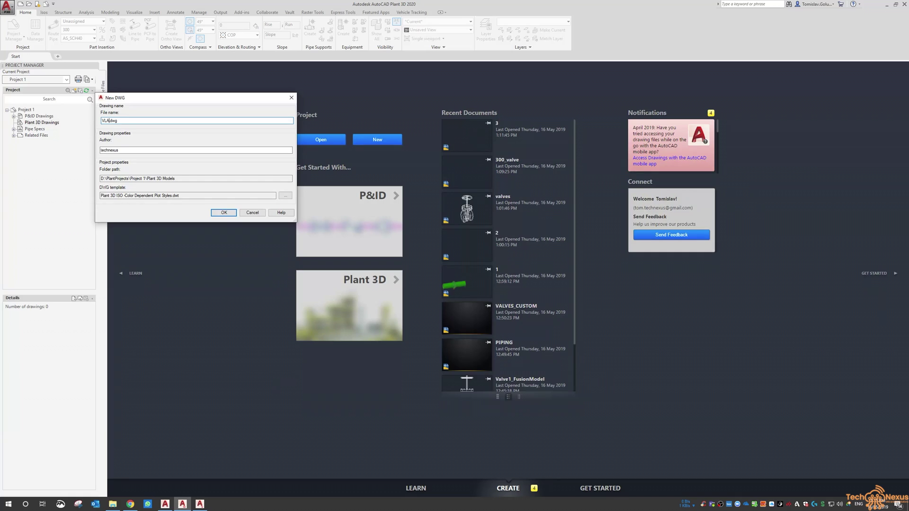
text(S_300MM)
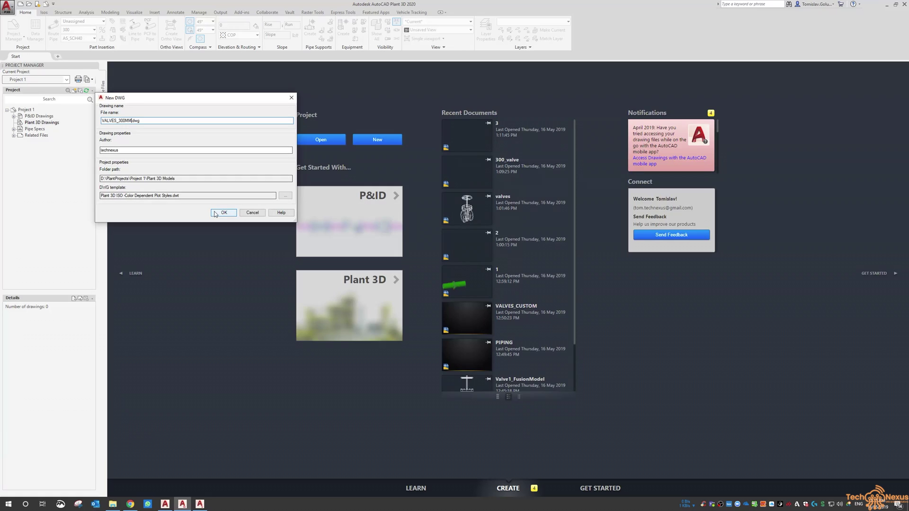
key(Return)
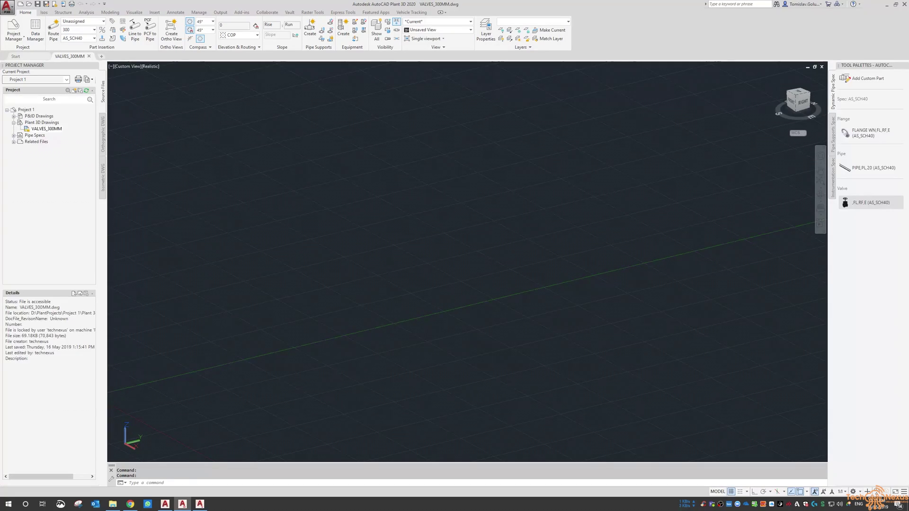
- Start inserting a block and load 300MM_VALVE.dwg from the Desktop as its source
click(470, 233)
key(Escape)
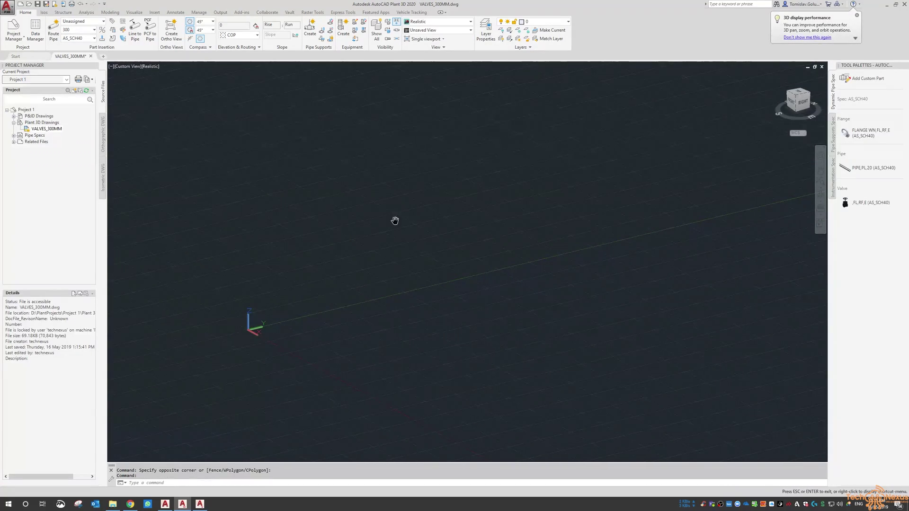
text(i)
key(Return)
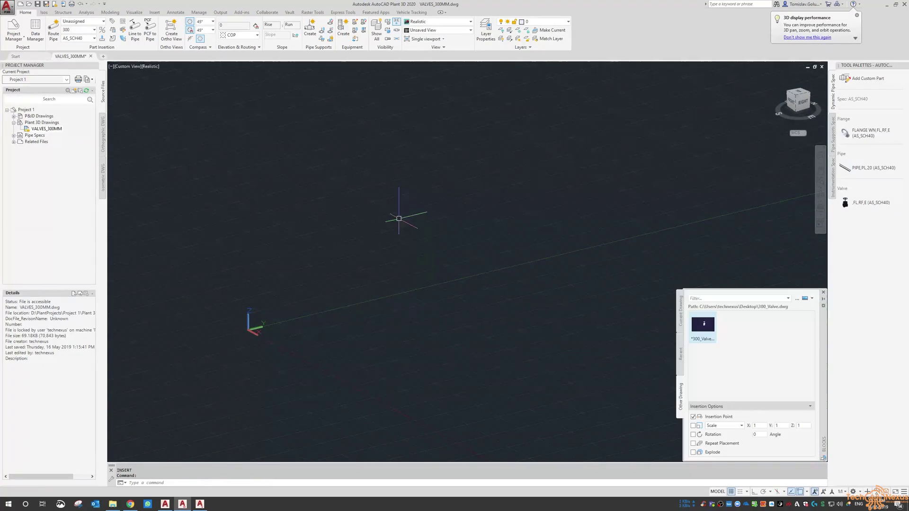
click(797, 299)
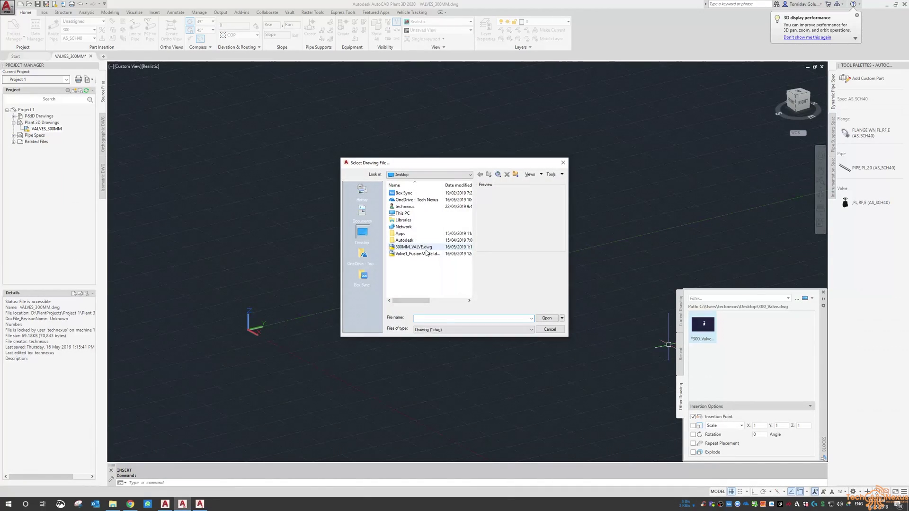
click(414, 247)
click(546, 318)
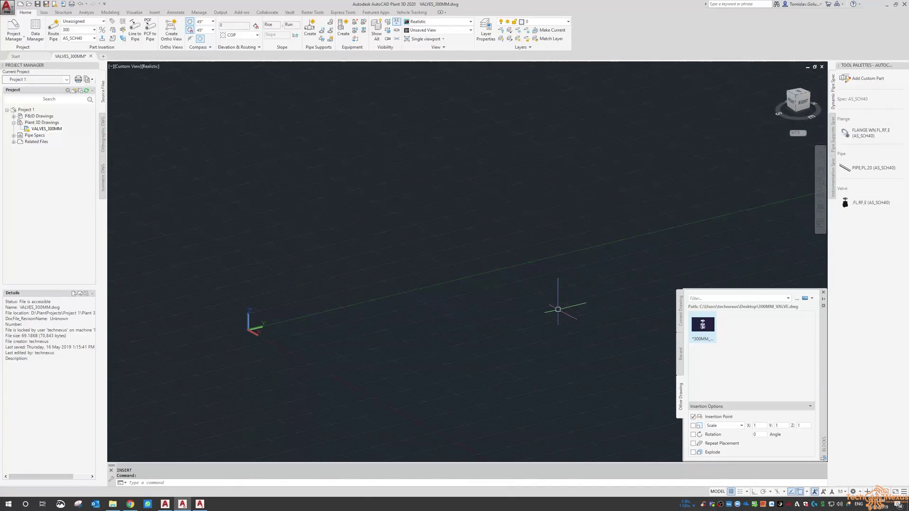
- Insert the 300MM_VALVE block at point 0,0
right_click(704, 327)
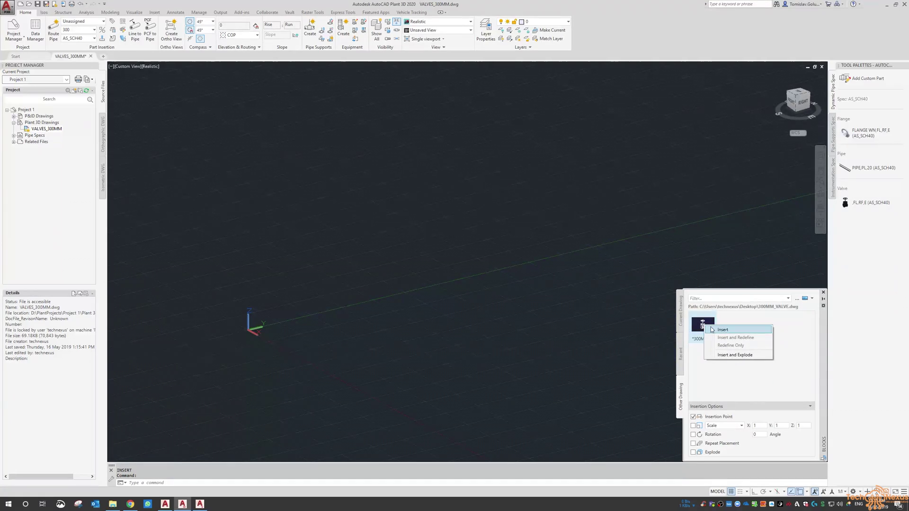
click(717, 329)
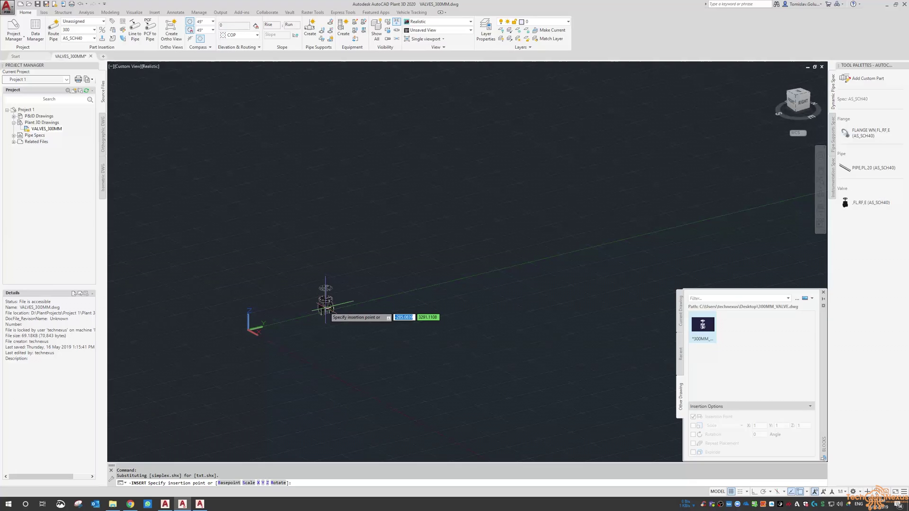
text(0,0)
key(Return)
- Set the visual style to 2D Wireframe and close the Blocks palette
text(E)
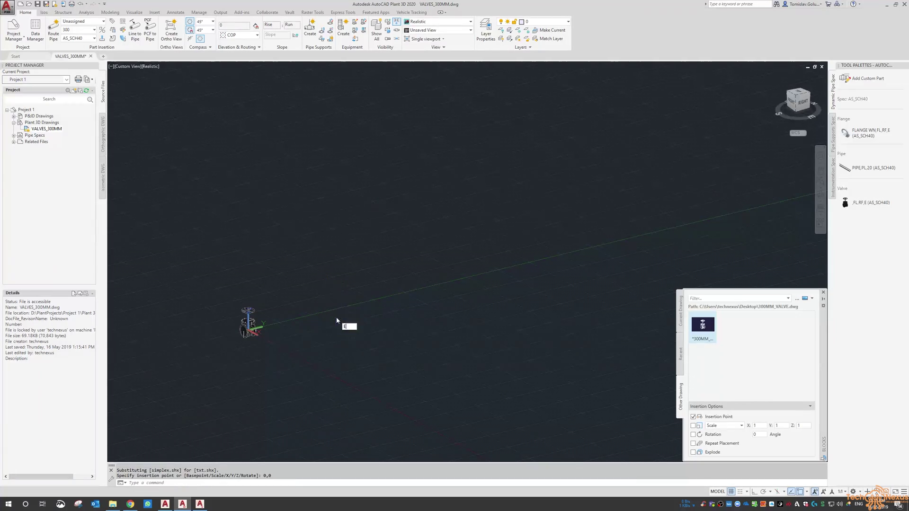
key(Return)
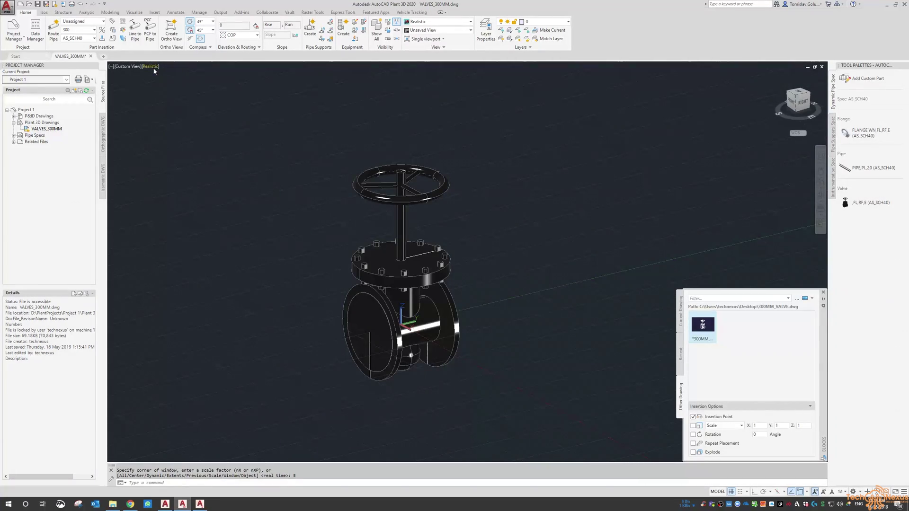
click(152, 67)
click(167, 82)
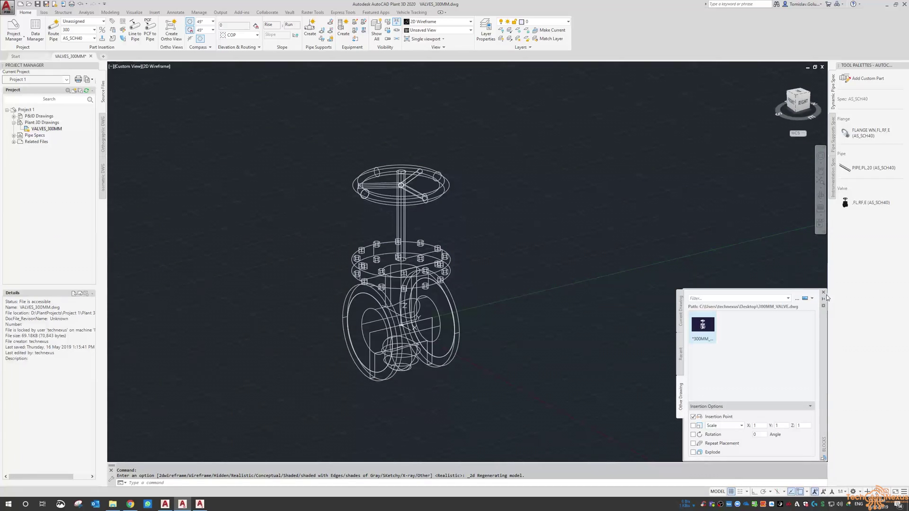
click(824, 293)
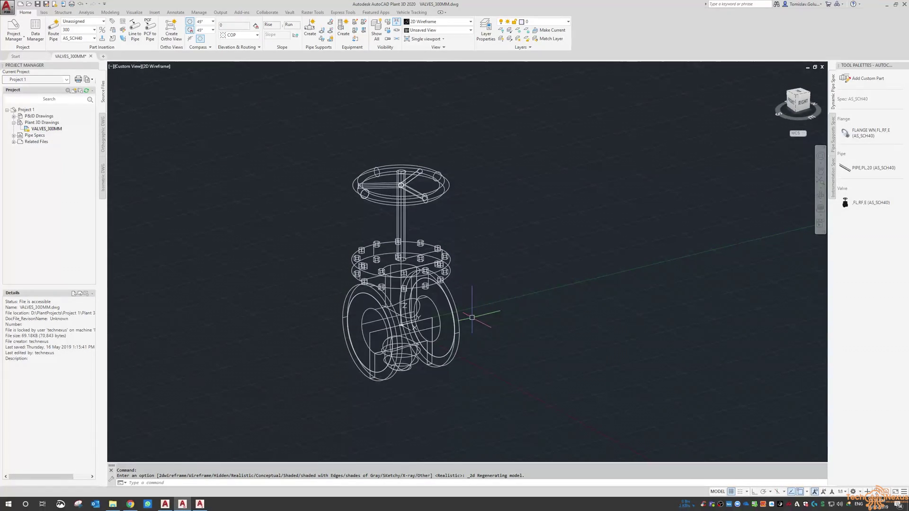
- Measure the face-to-face distance between the centres of the valve's two end flanges
text(dist)
key(Return)
scroll(422, 332, up, 2)
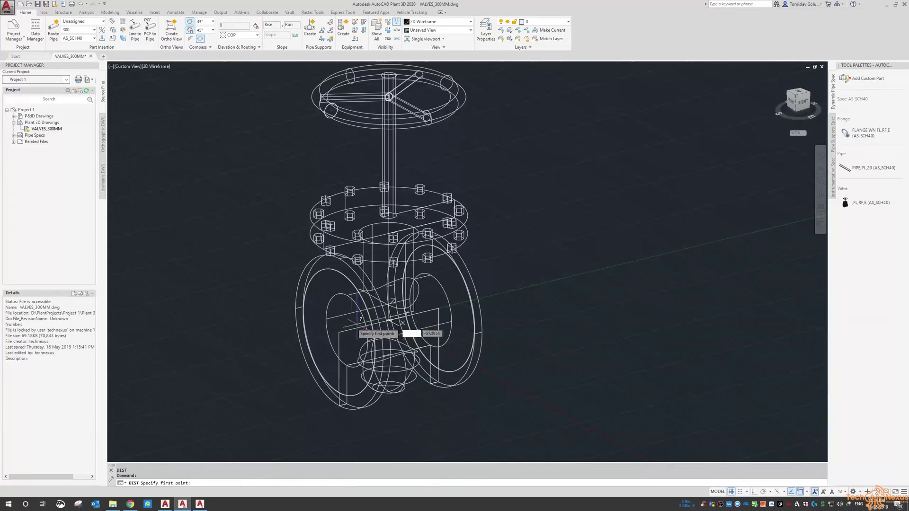
click(330, 327)
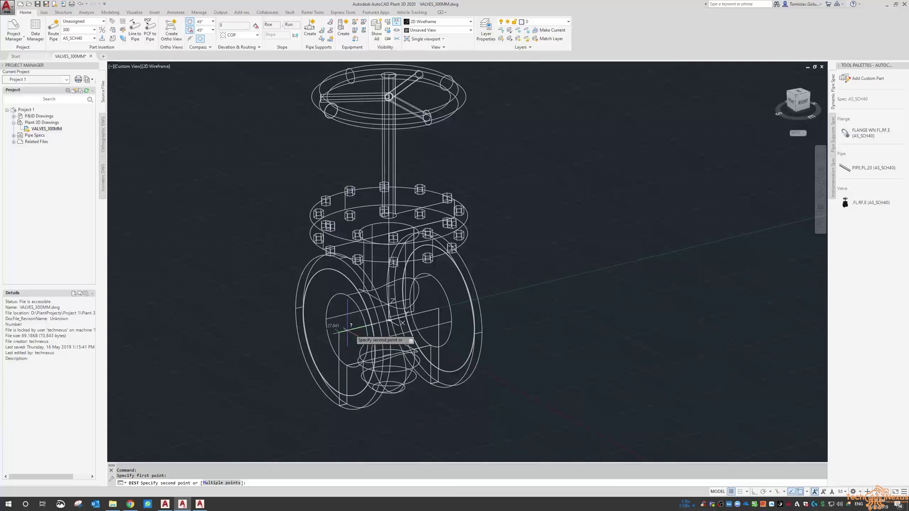
click(438, 309)
scroll(532, 254, down, 2)
scroll(521, 253, up, 3)
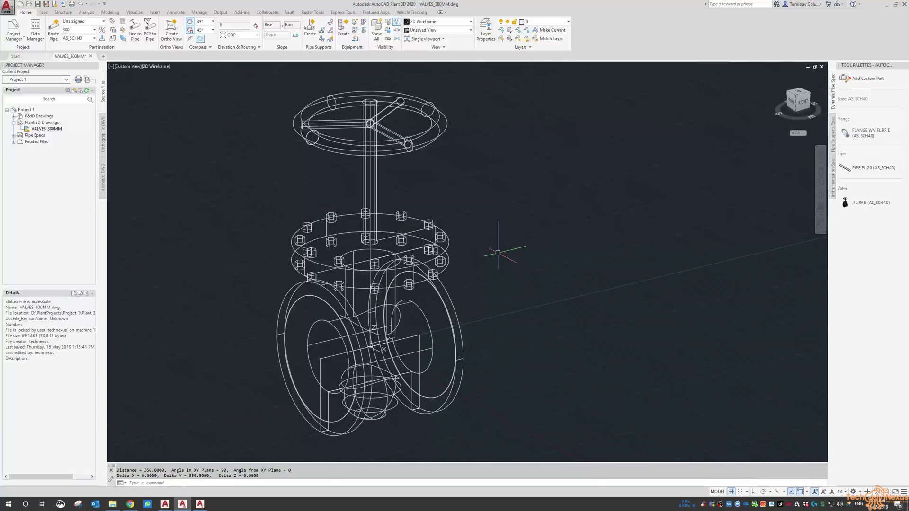
- Run PLANTPARTCONVERT on the valve block and add a port at the near flange's centre, pointing outward at 270° with Ortho on
text(PLANTPARTCONVERT)
key(Return)
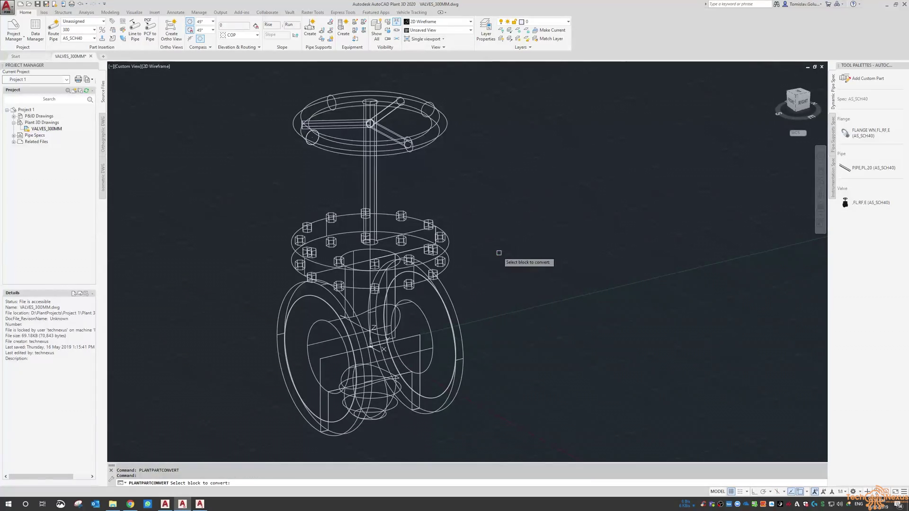
click(446, 250)
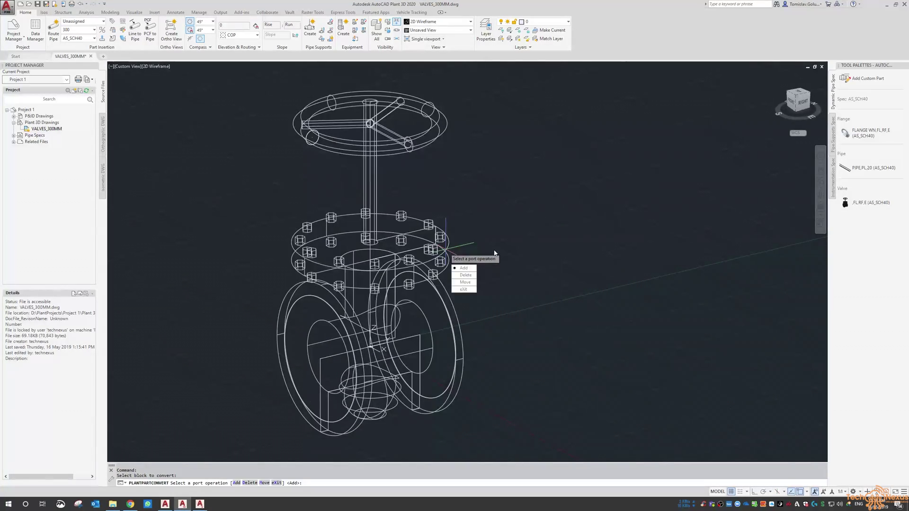
click(472, 269)
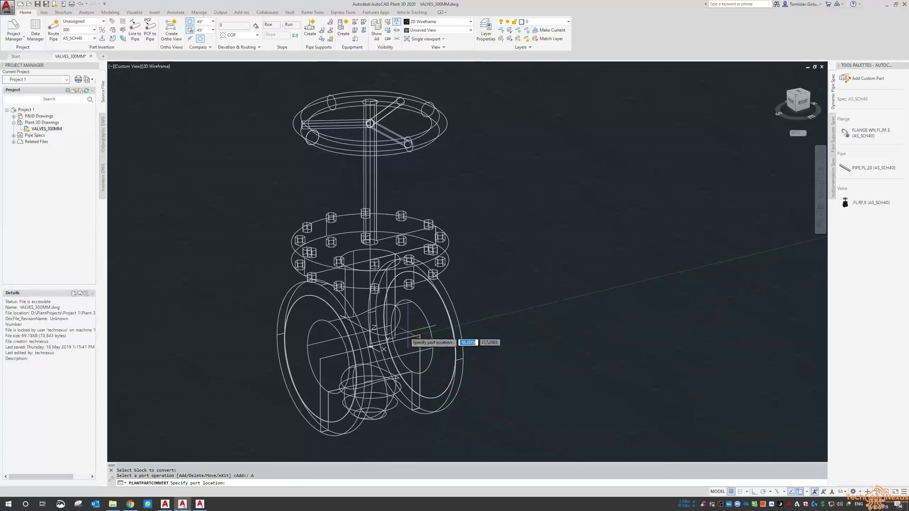
click(318, 361)
key(F8)
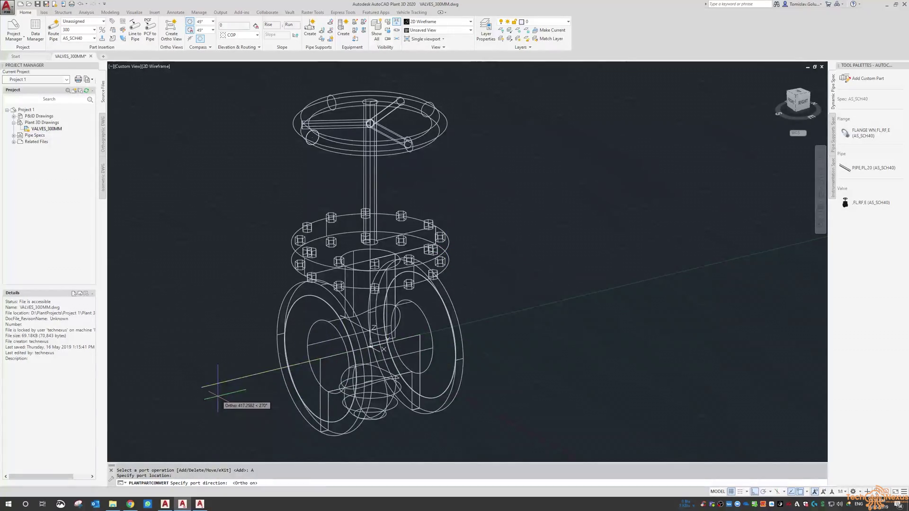
click(219, 400)
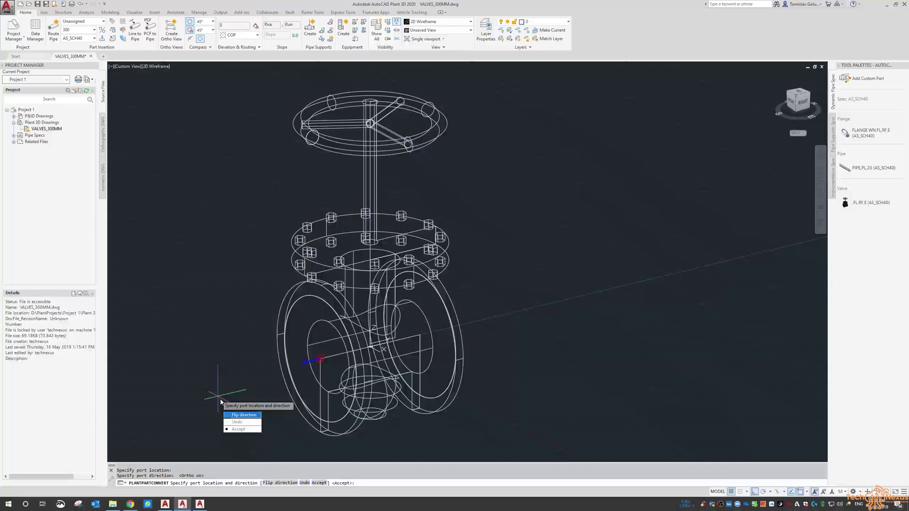
click(238, 429)
- Add a second port at the opposite flange's centre endpoint, pointing outward at 90°, and finish the part conversion
click(237, 414)
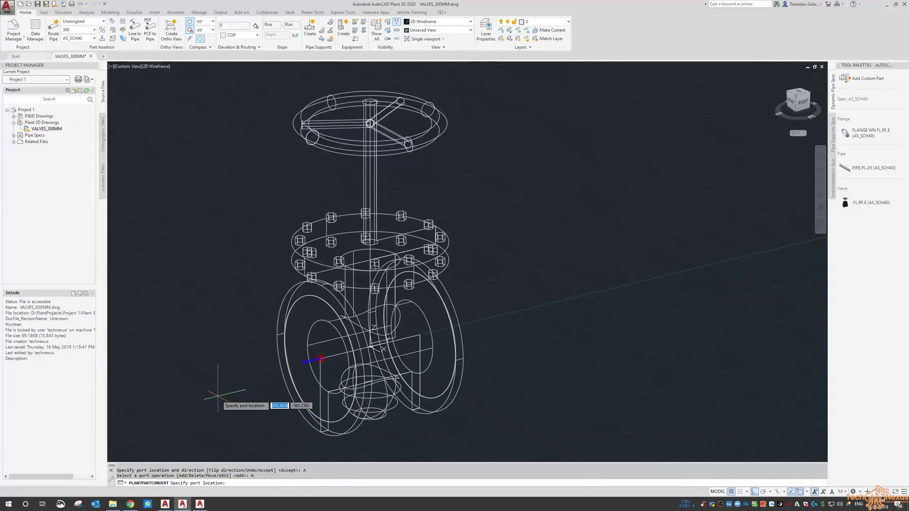
text(END)
key(Return)
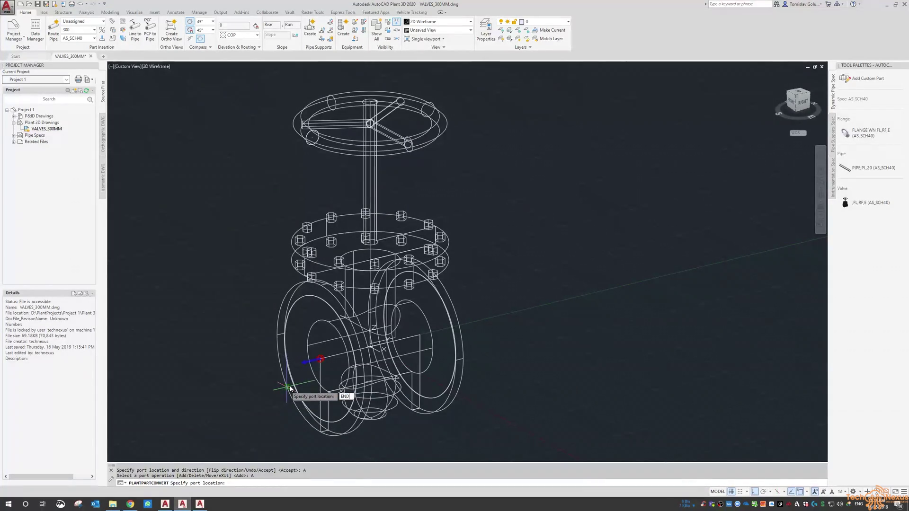
click(421, 336)
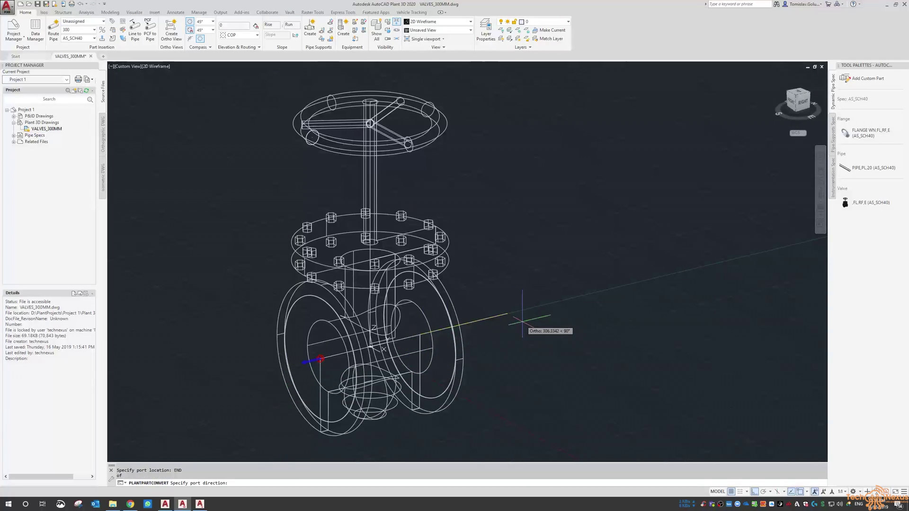
click(522, 322)
click(536, 356)
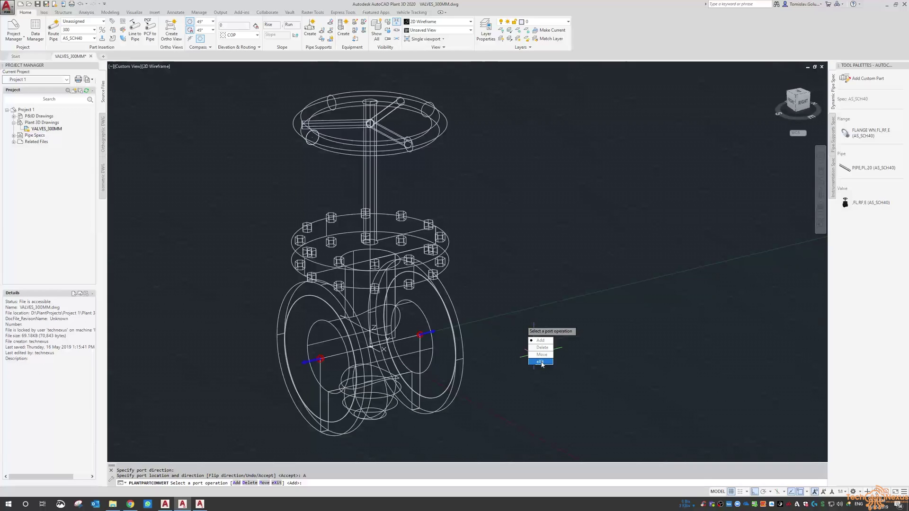
click(540, 362)
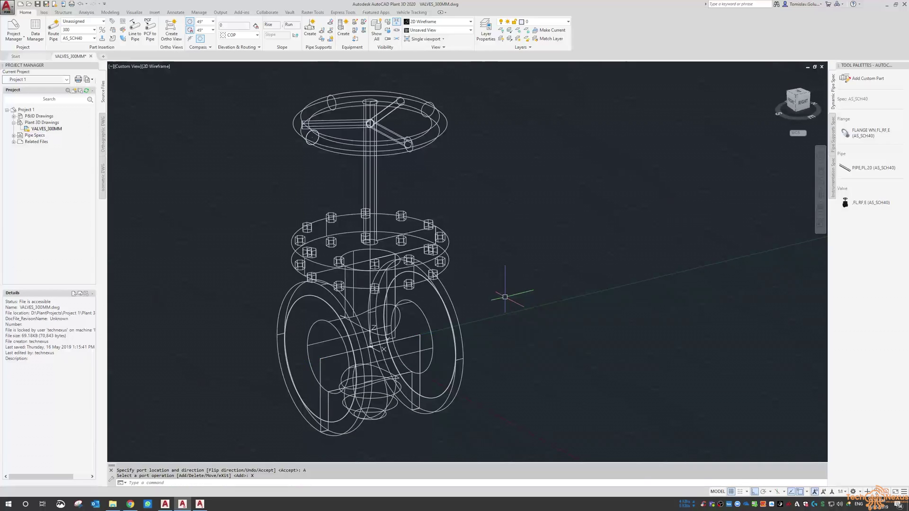
- Close the VALVES_300MM drawing and save its changes
middle_drag(238, 169, 263, 167)
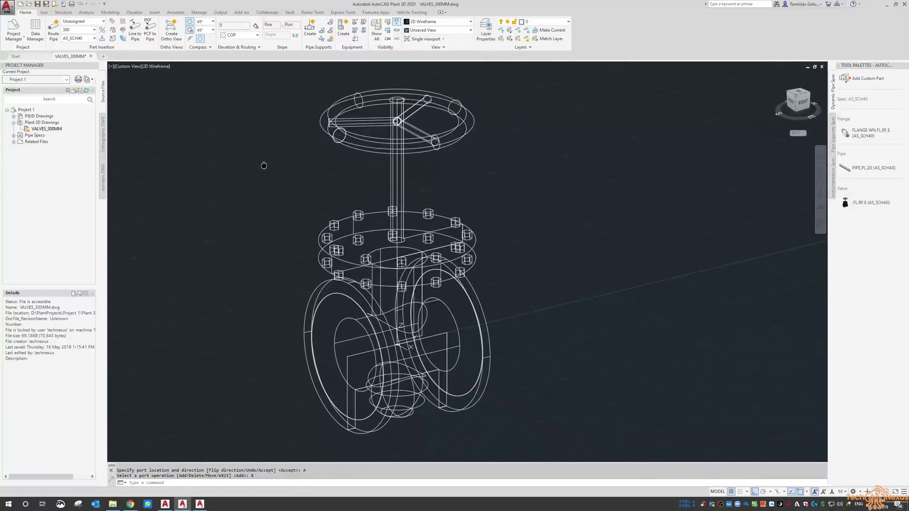
click(91, 55)
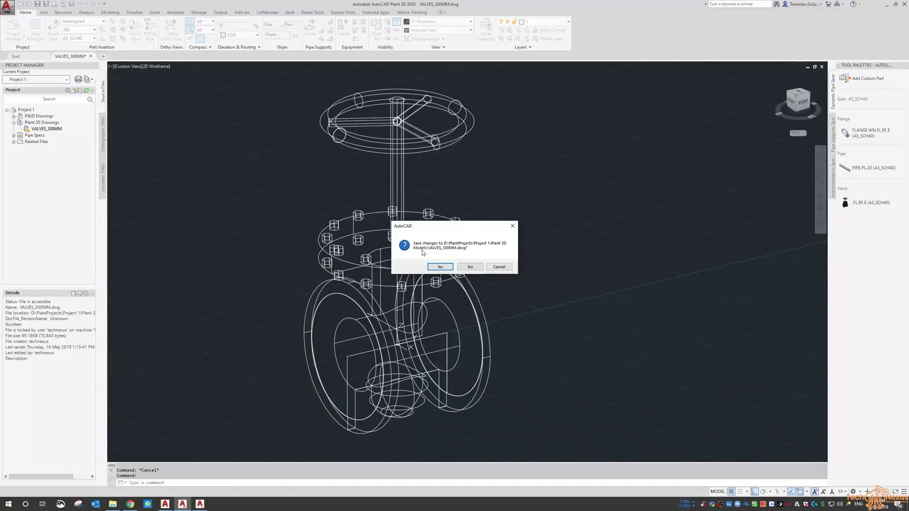
click(440, 267)
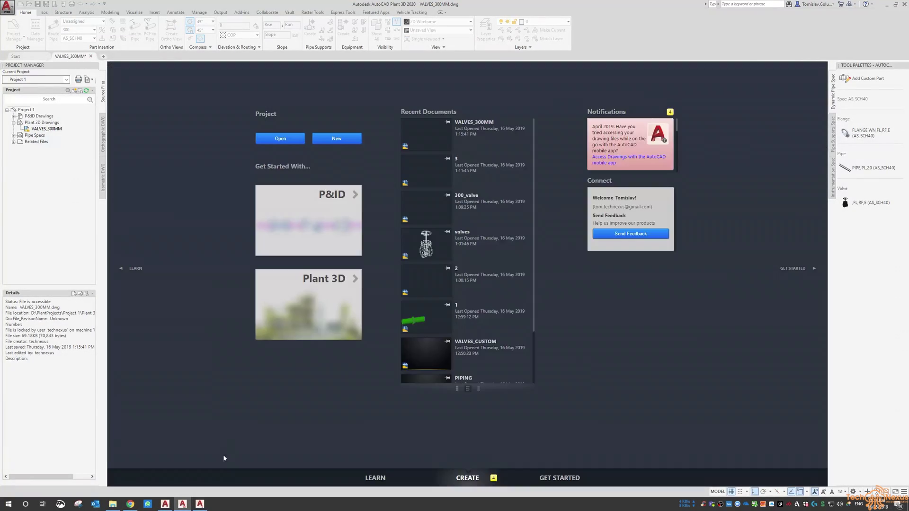
- Switch to AutoCAD Plant 3D Spec Editor and load the AS Valves catalog in the Catalog Editor
click(200, 504)
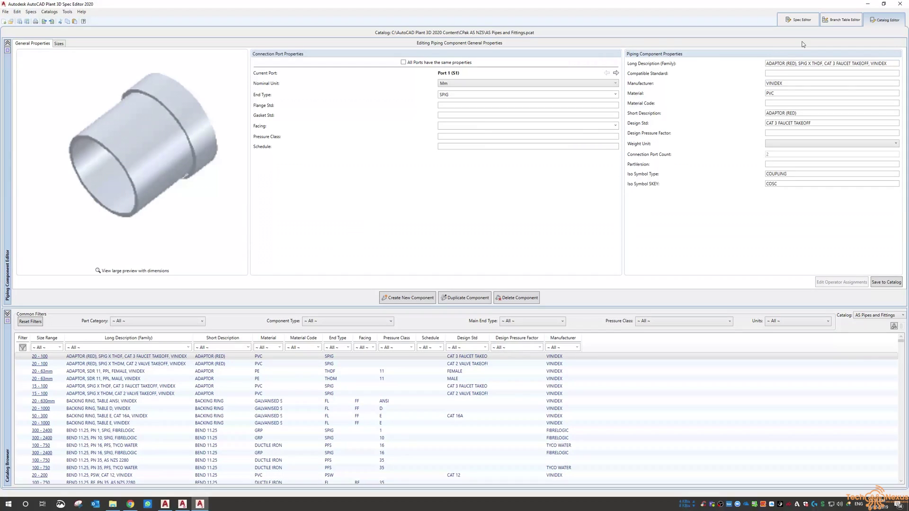
click(873, 319)
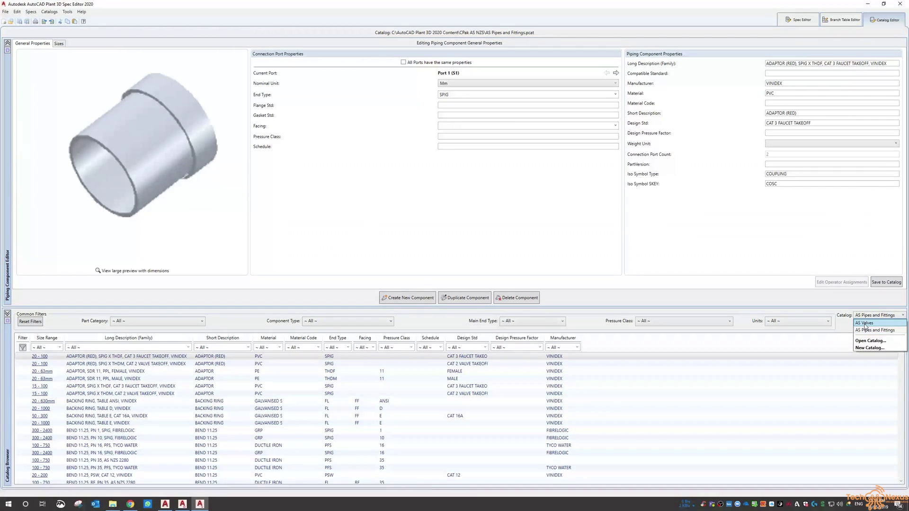
click(866, 336)
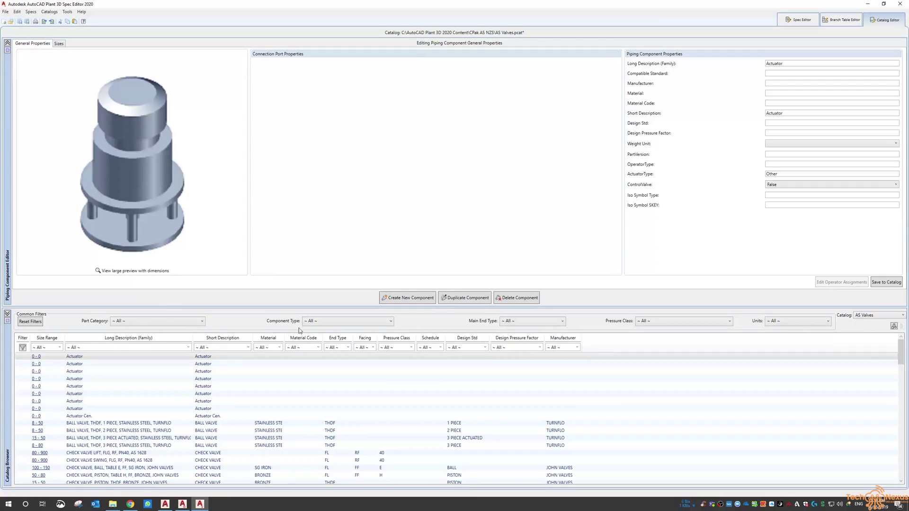
- Review the flange and pipe entries in the AS_SCH40 spec sheet, and return to the AS Valves catalog
click(800, 21)
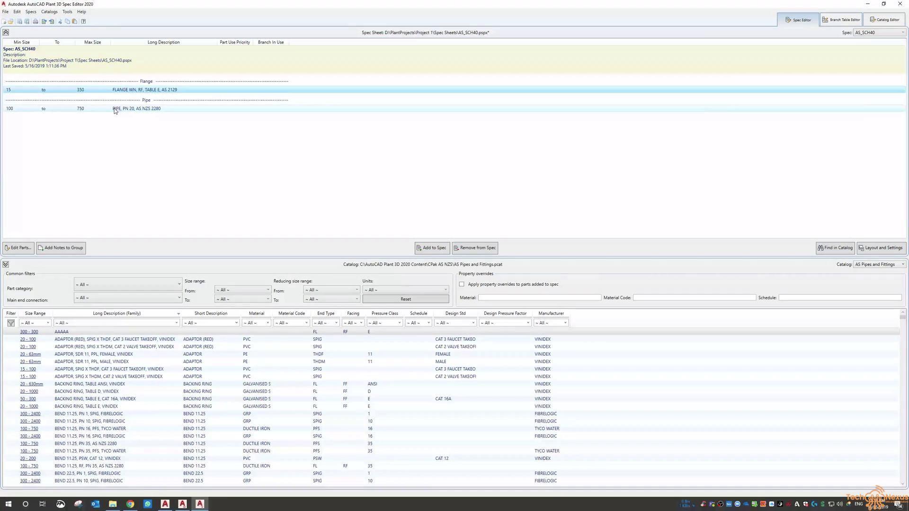
click(127, 92)
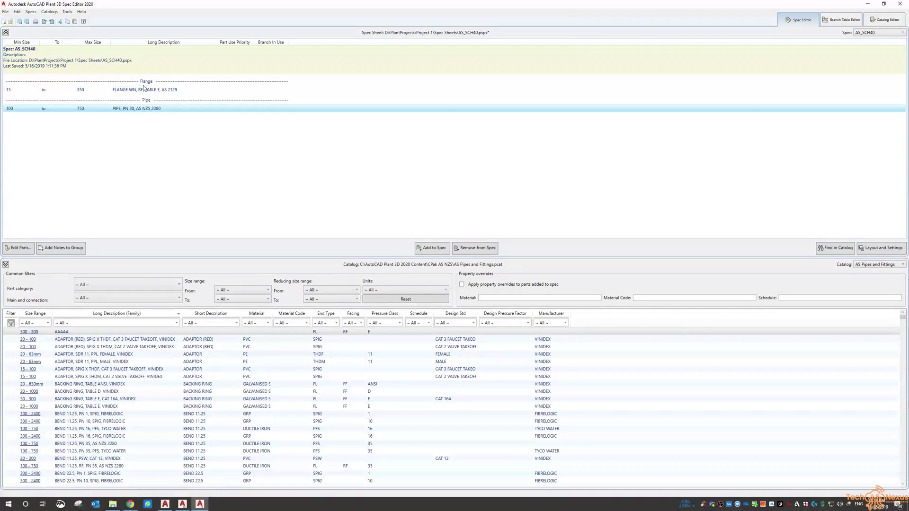
click(151, 108)
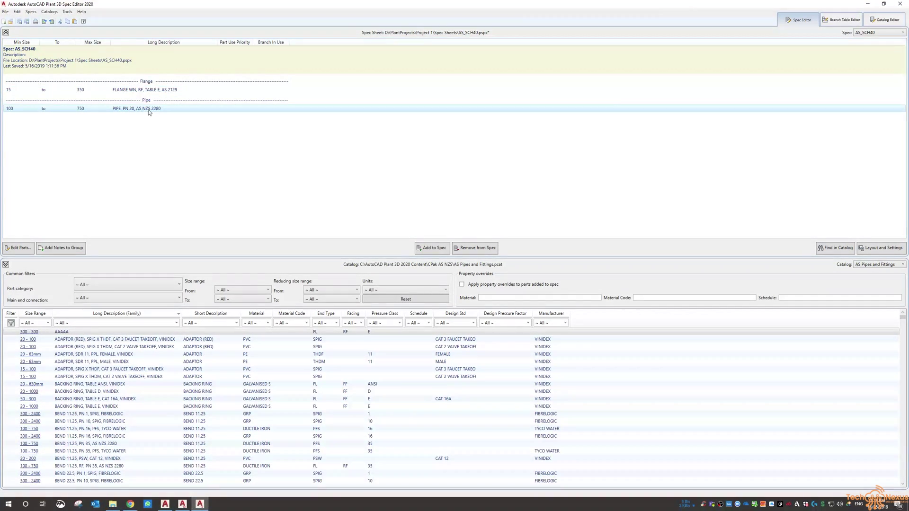
click(871, 21)
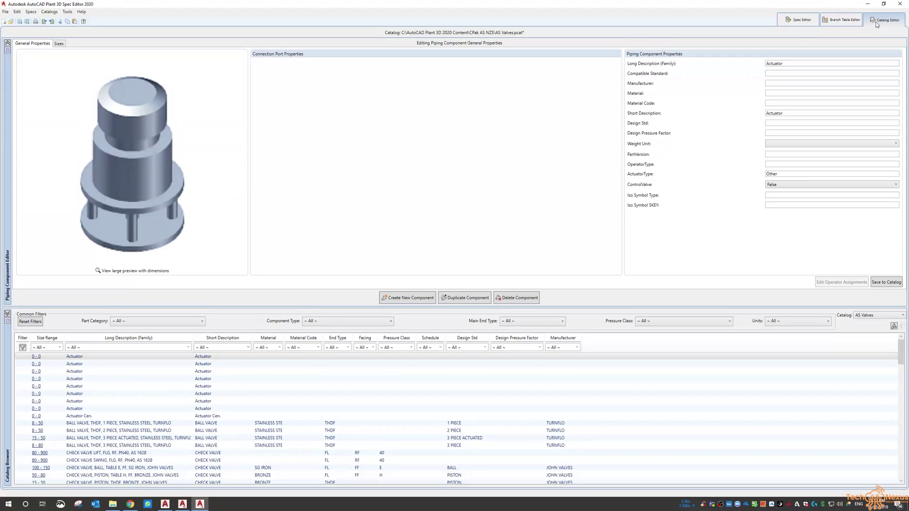
- Create a new catalog component with custom AutoCAD block graphics, category Valves, primary end type FL and size range 300 to 300
click(422, 299)
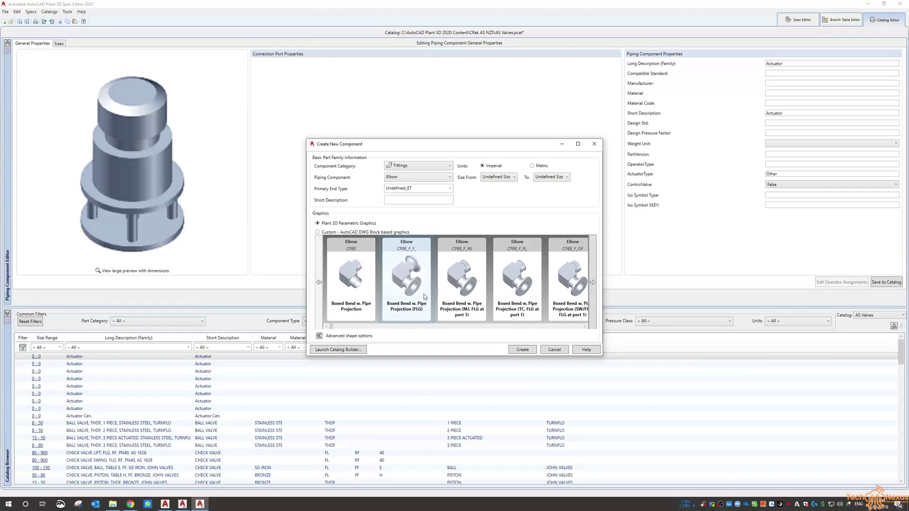
click(318, 233)
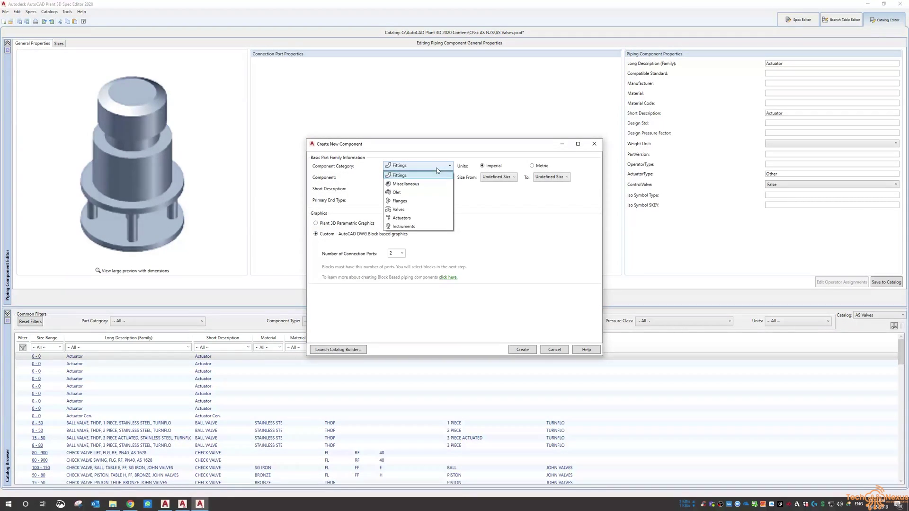
click(425, 210)
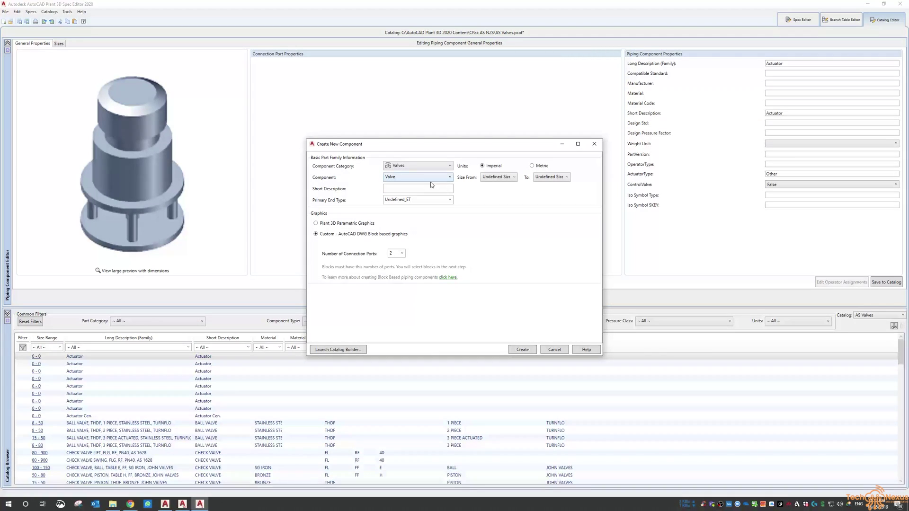
click(429, 200)
click(416, 251)
click(514, 178)
drag(518, 207, 512, 243)
click(502, 271)
click(528, 351)
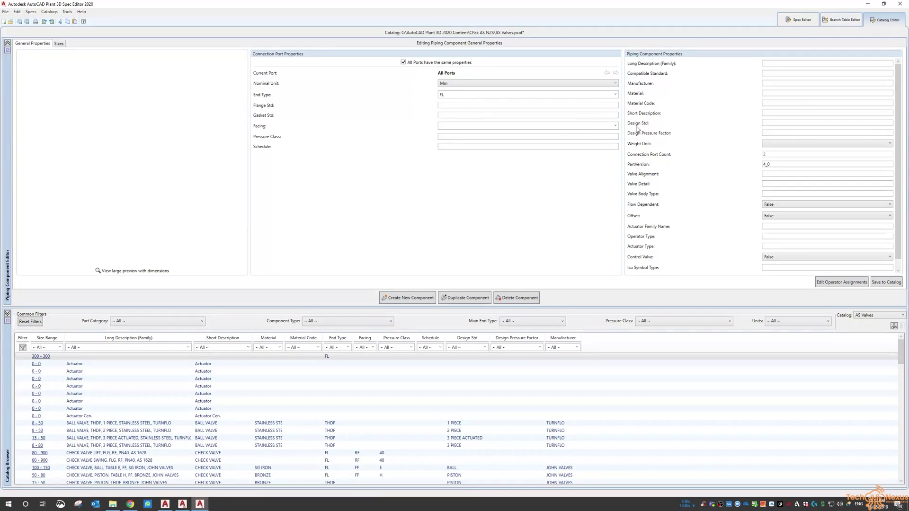
- Choose the facing for all ports of the new valve and open its long family description for editing
click(617, 125)
click(487, 141)
click(537, 274)
click(770, 64)
- Assign the 300MM_VALVE block from VALVES_300MM.dwg as the model for the component's 300 size
click(58, 44)
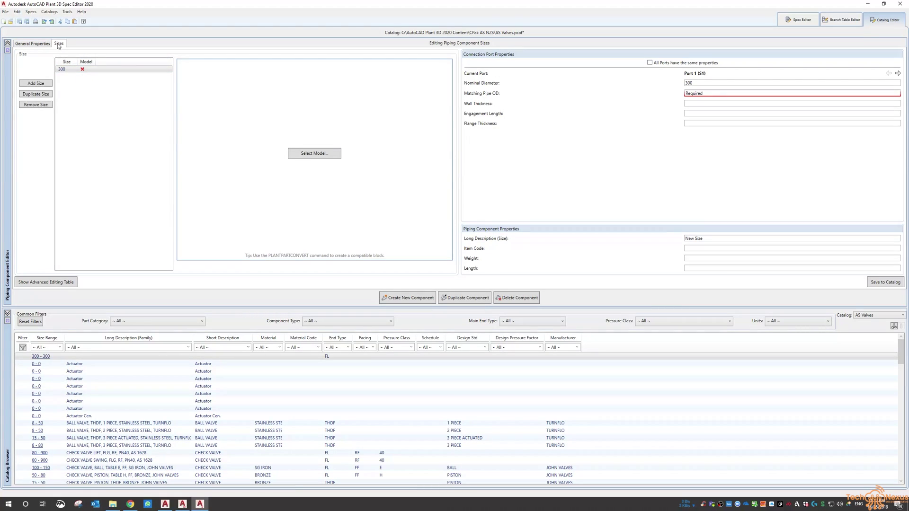
click(85, 72)
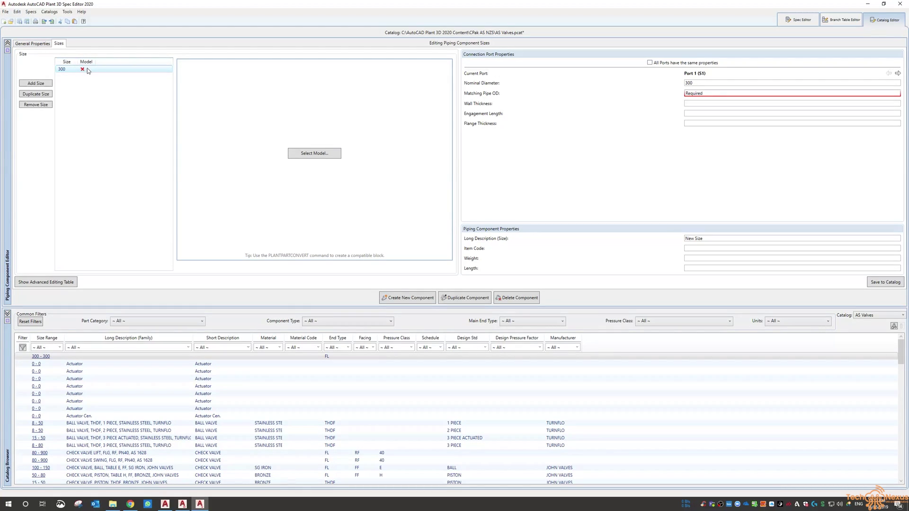
click(313, 153)
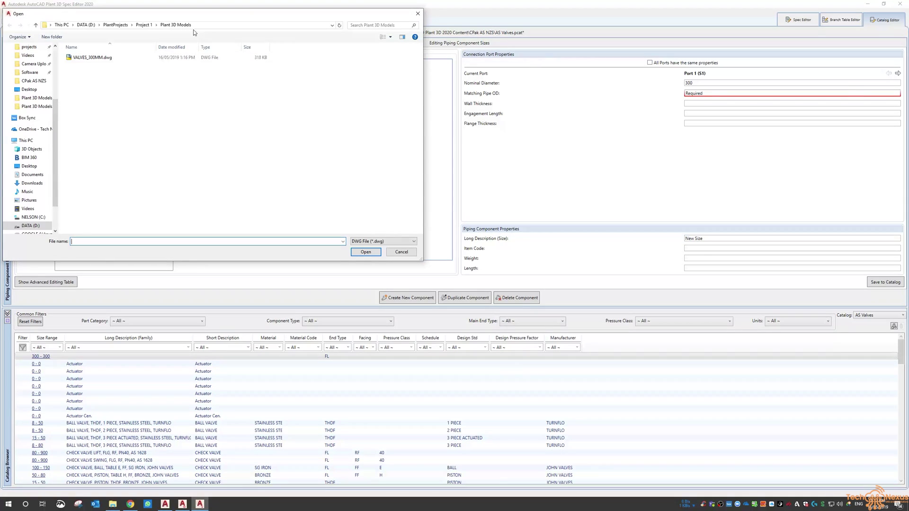
click(89, 60)
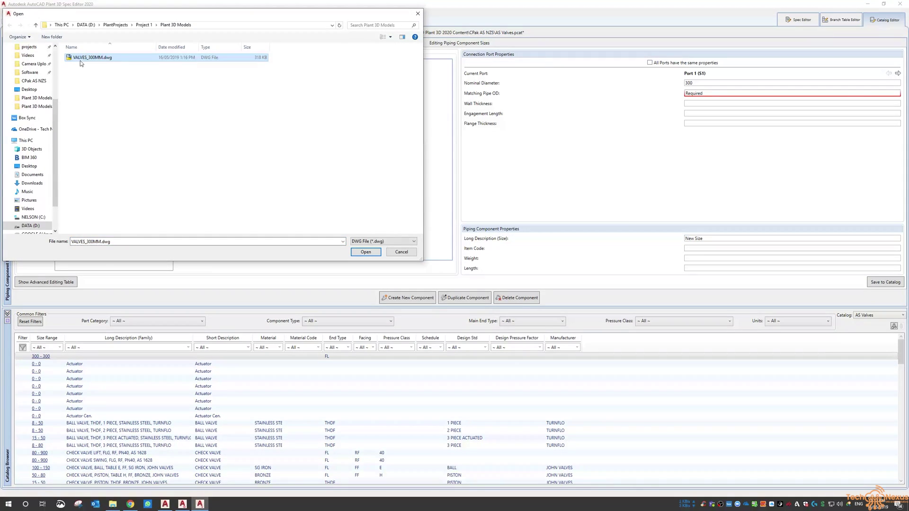
click(366, 252)
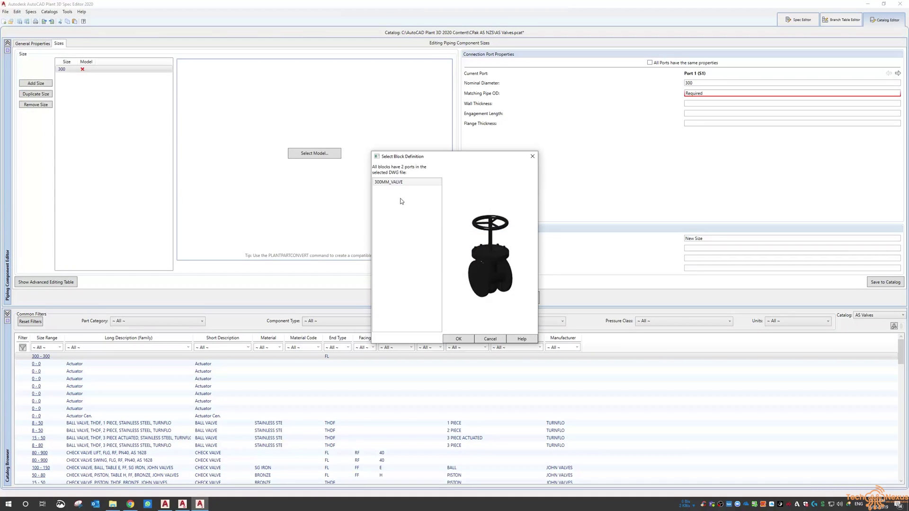
click(458, 339)
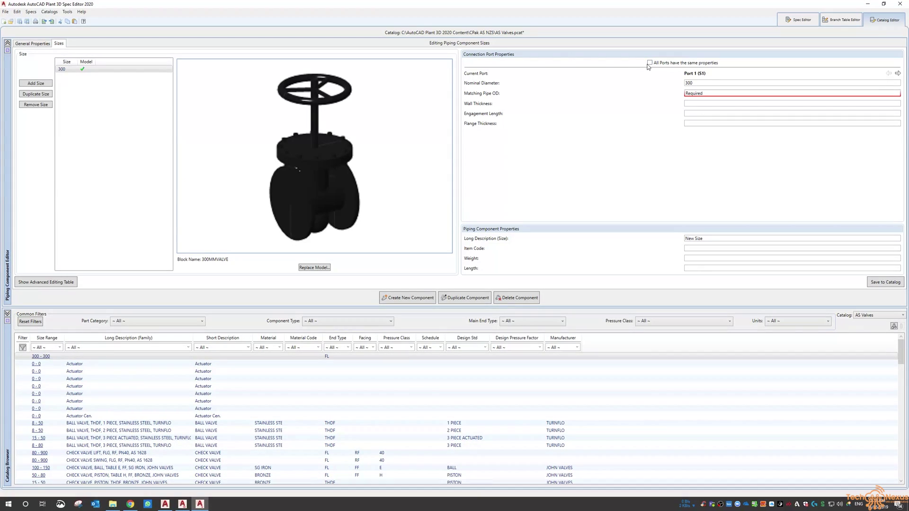
- Set the matching pipe OD to 323.85 for all ports and enter AAA as the size's long description
click(716, 93)
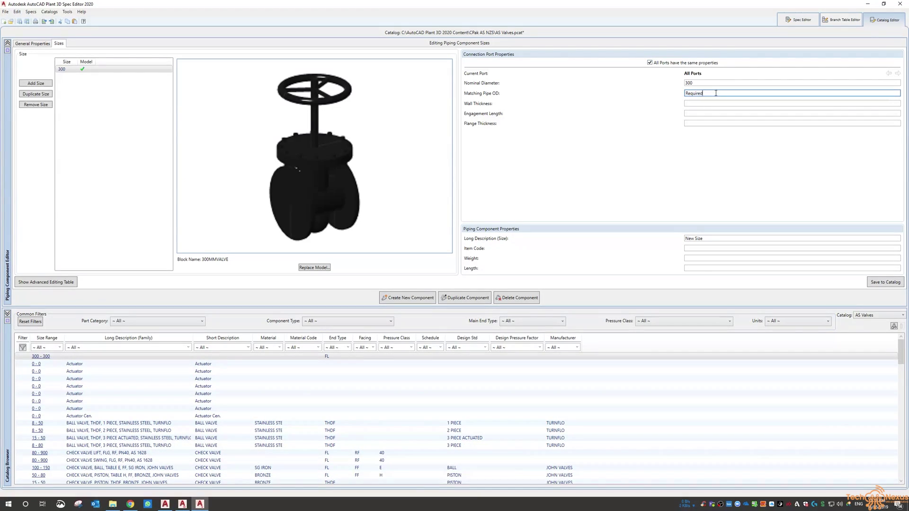
key(BackSpace)
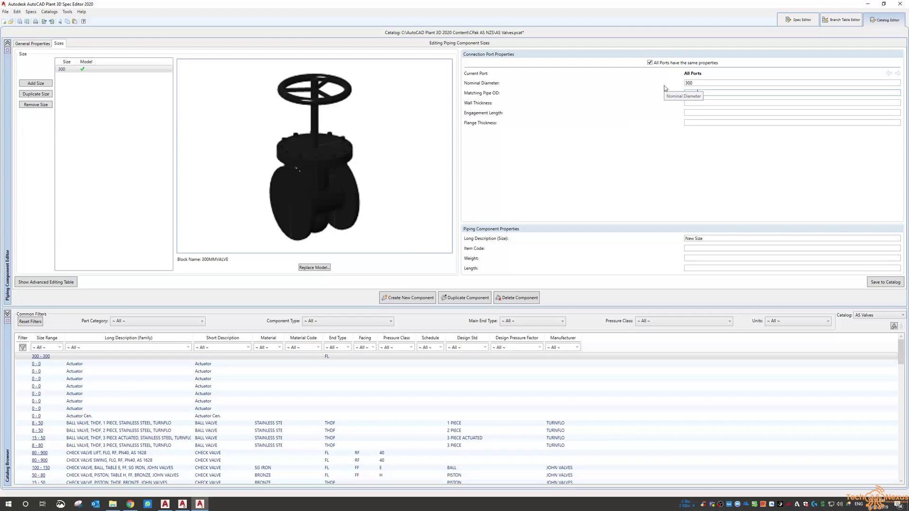
text(323.85)
click(719, 240)
text(AAA)
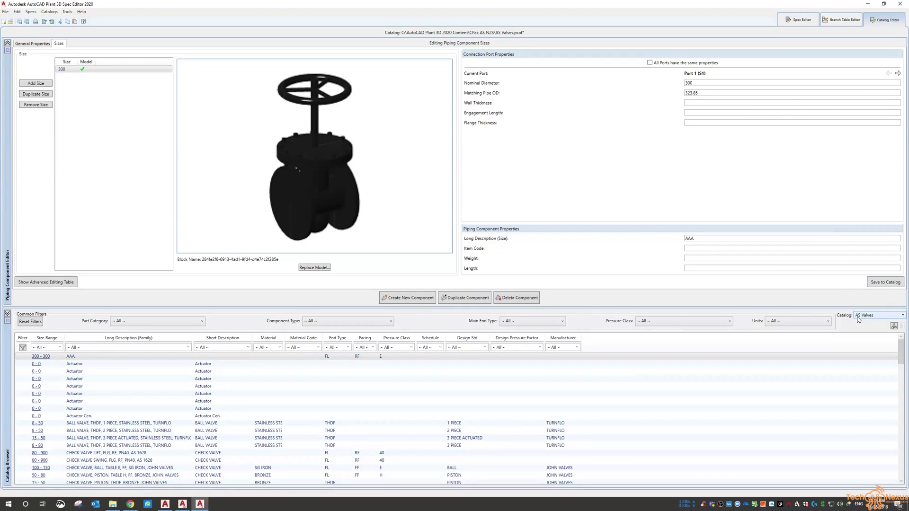
- Add the new 300 mm AAA valve from the AS Valves catalog to the AS_SCH40 spec sheet
click(803, 20)
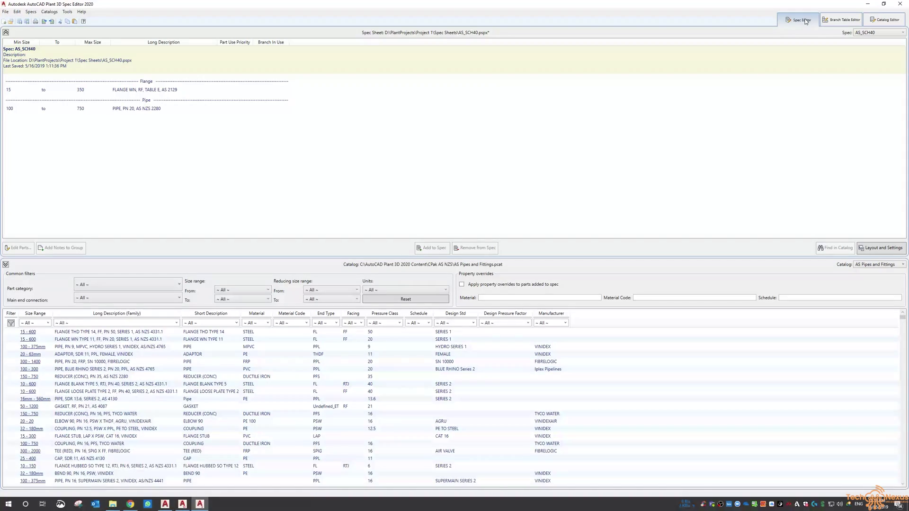
click(888, 268)
click(873, 279)
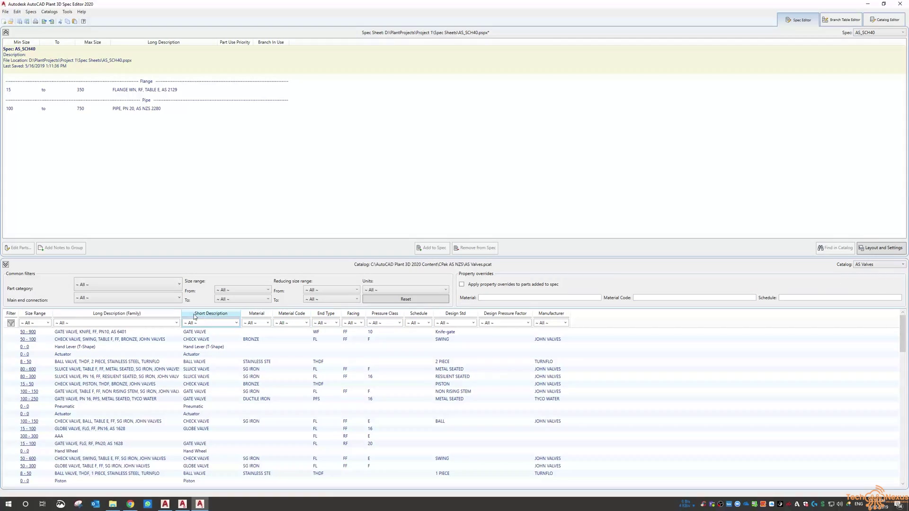
click(150, 313)
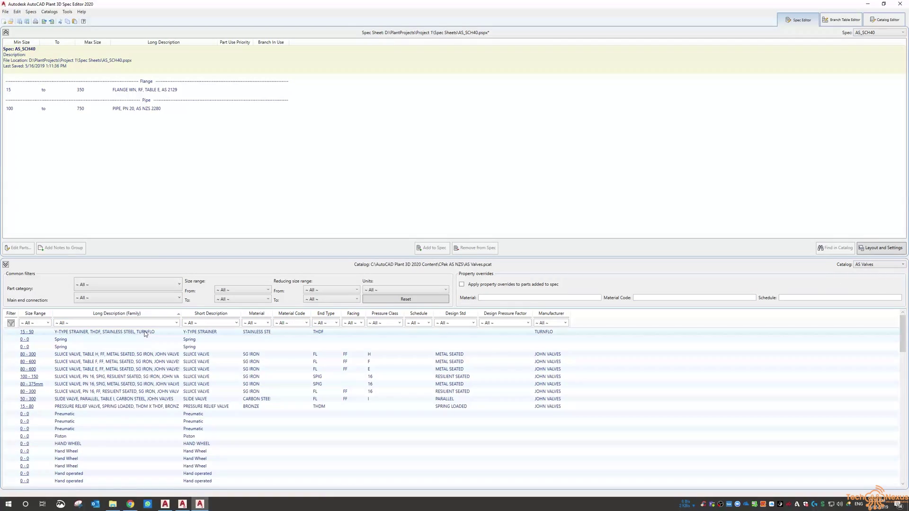
click(102, 314)
click(86, 334)
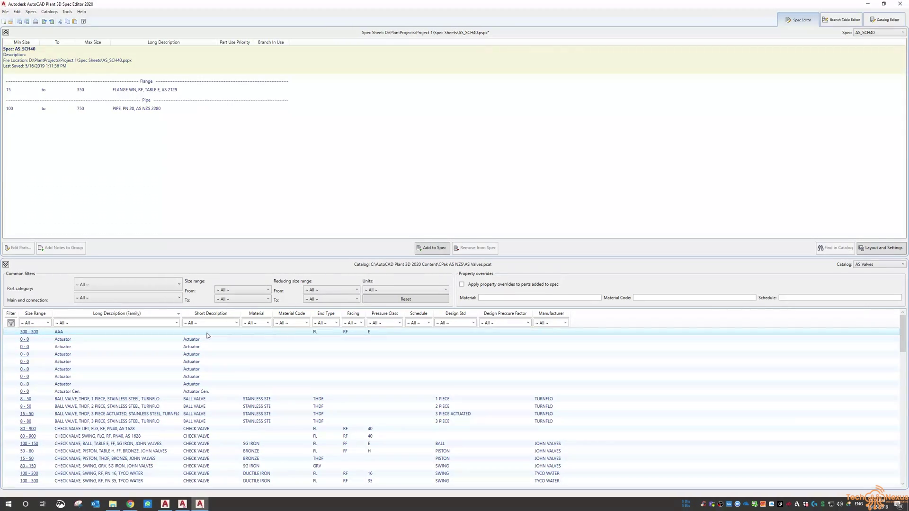
click(431, 248)
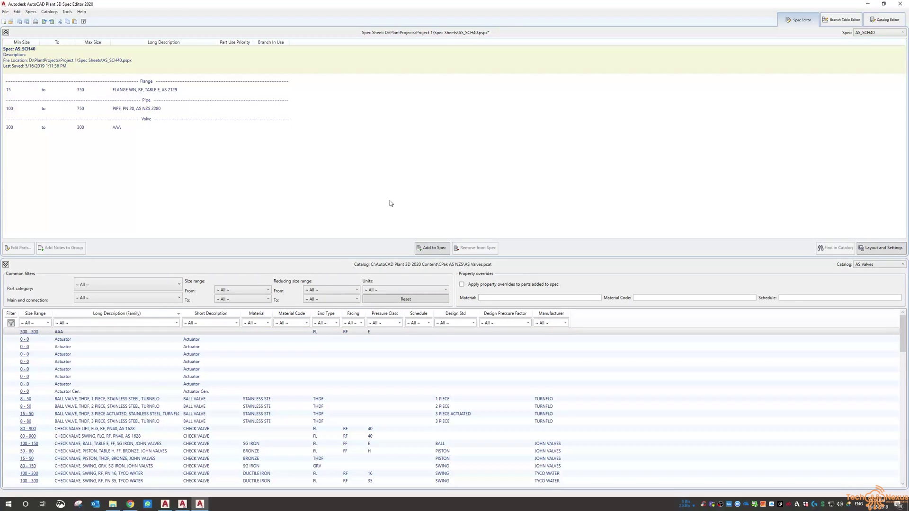
- Save the AS_SCH40 spec and exit the spec editor without saving changes to the AS Pipes and Fittings catalog
click(4, 12)
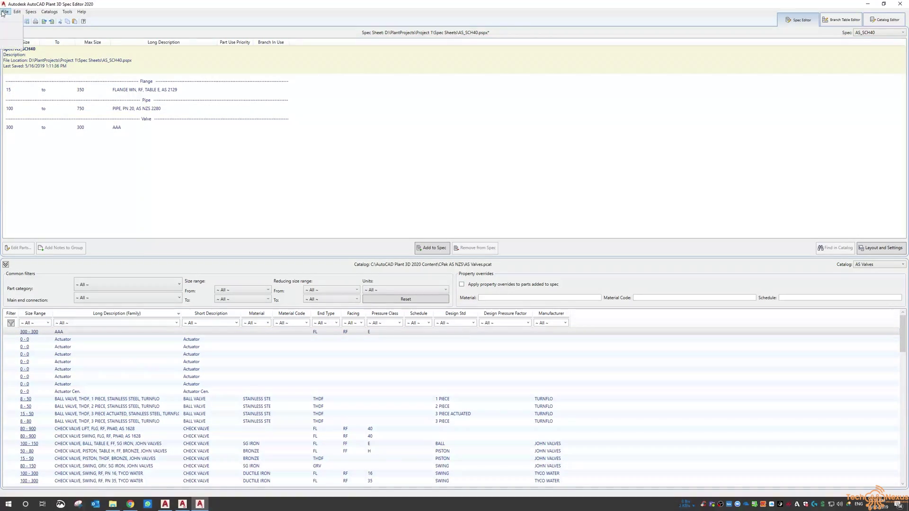
click(19, 65)
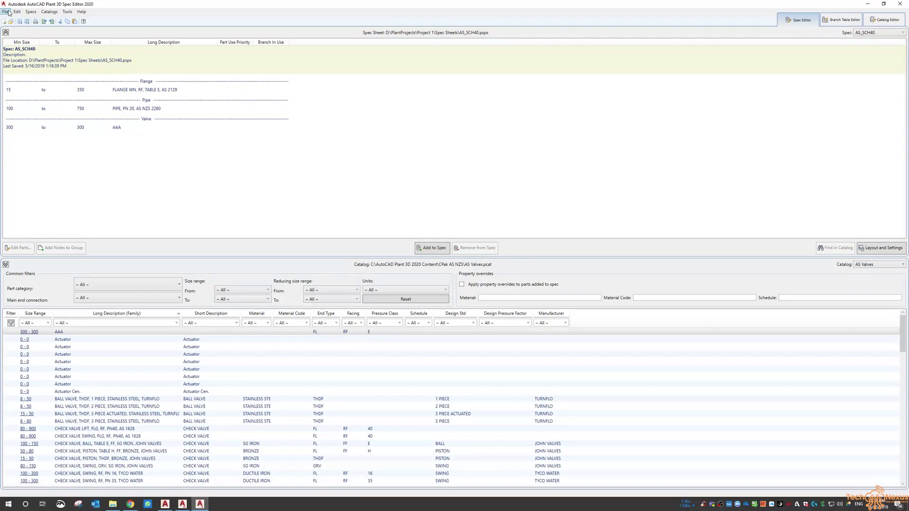
click(6, 12)
click(41, 133)
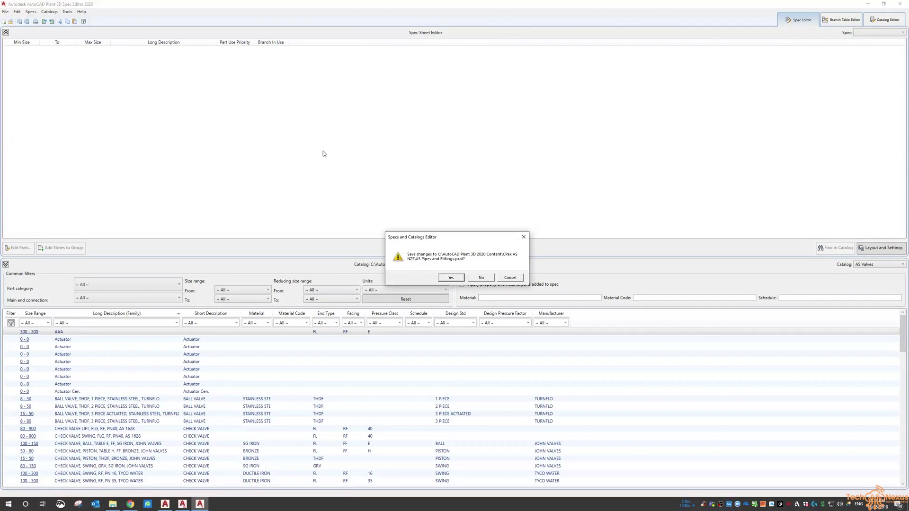
click(480, 278)
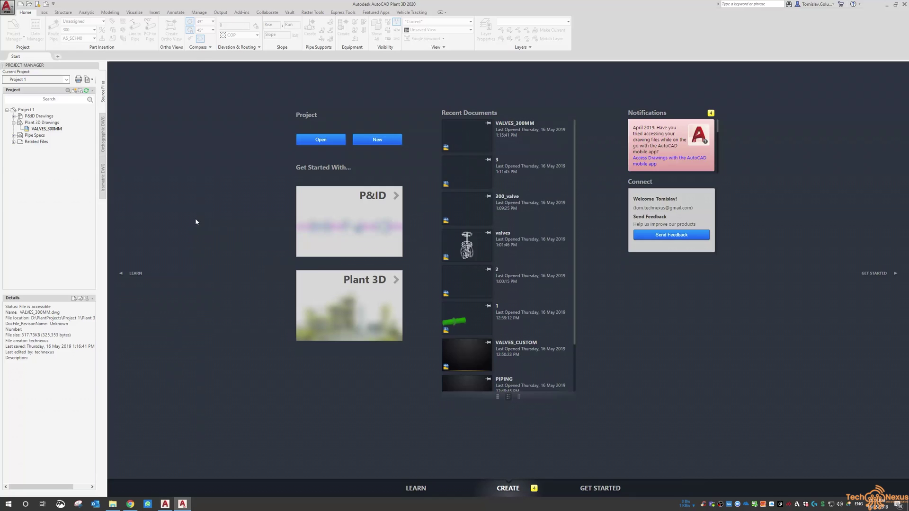
- Create a new project drawing named 1 under Plant 3D Drawings in AutoCAD Plant 3D
click(55, 123)
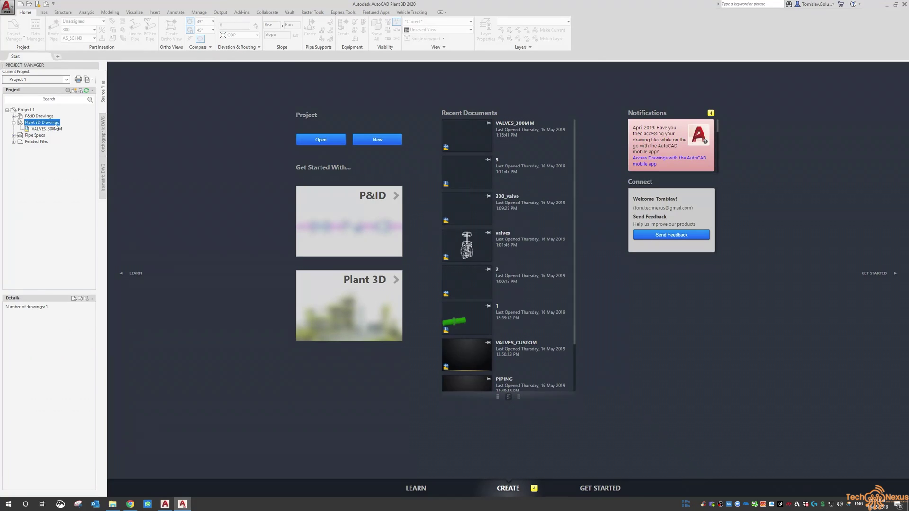
right_click(56, 127)
click(64, 129)
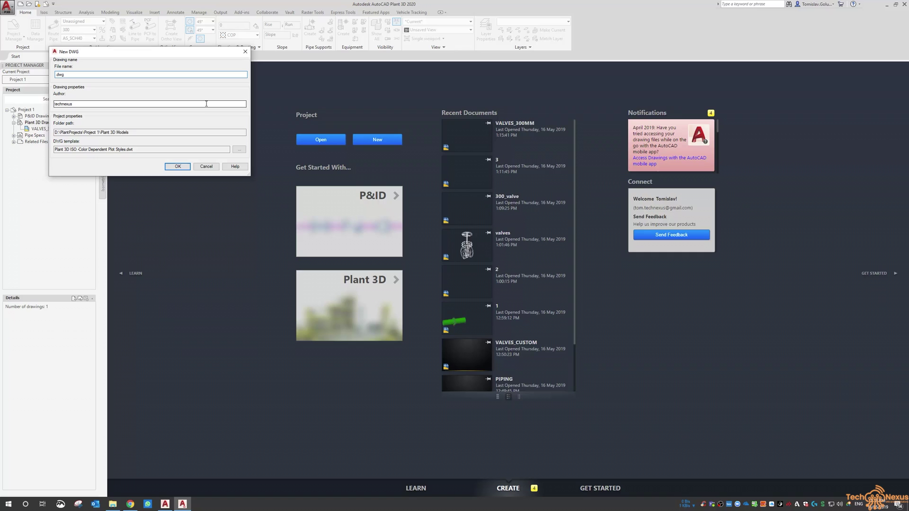
text(1)
click(177, 166)
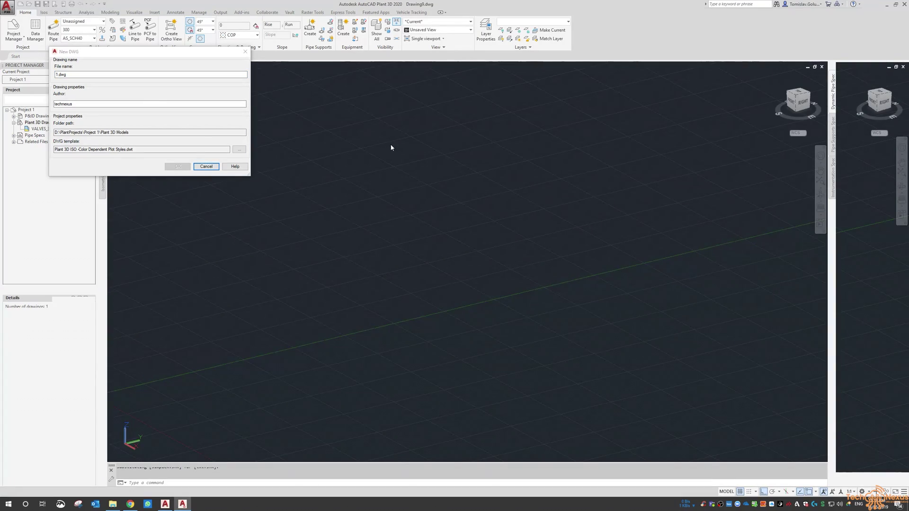
- Make AS_SCH40 the current pipe spec for the new drawing
click(90, 40)
click(86, 47)
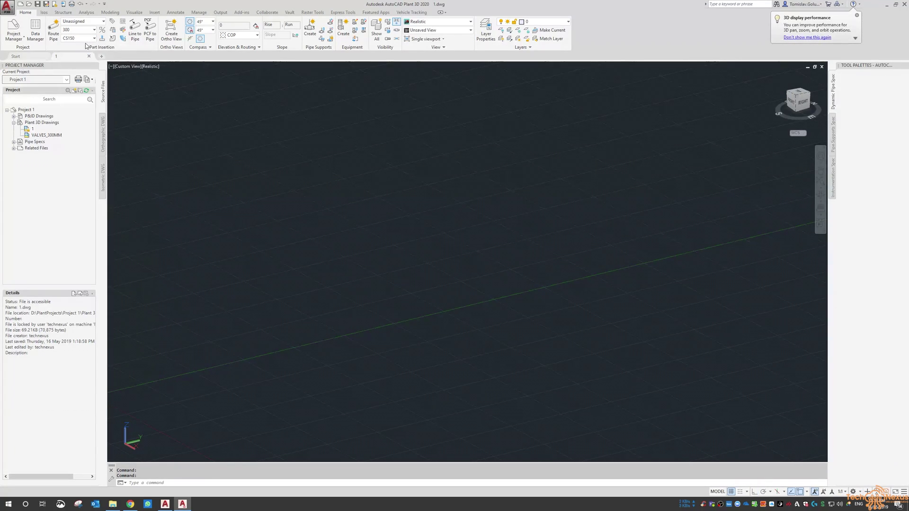
click(86, 40)
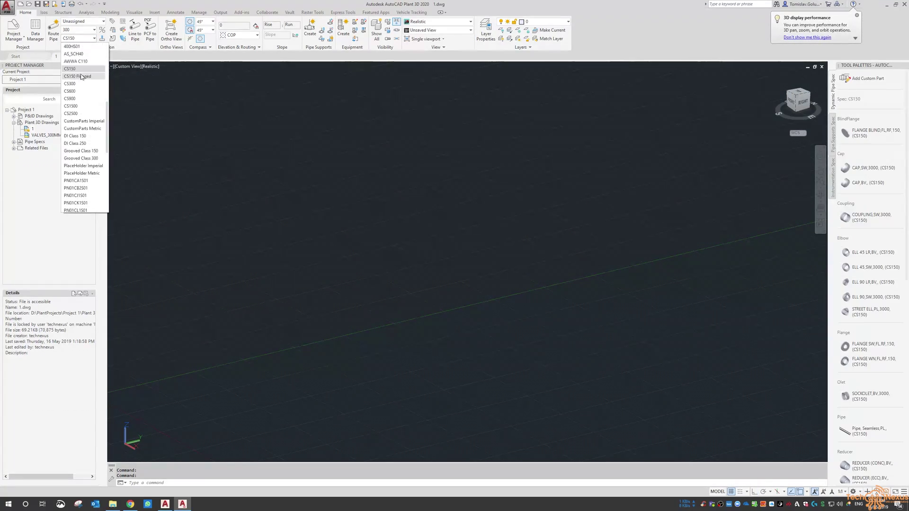
click(83, 81)
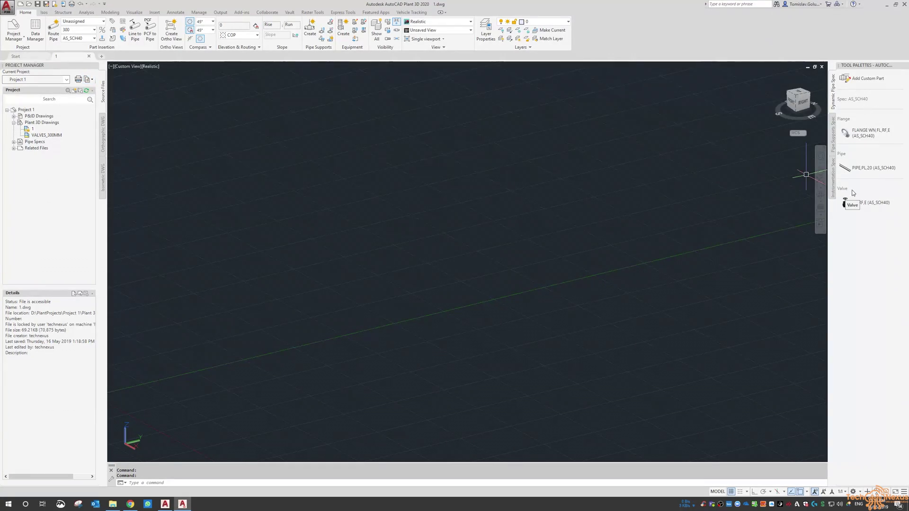
- Place the custom FL,RF,E valve from AS_SCH40 upright in the empty model
click(852, 203)
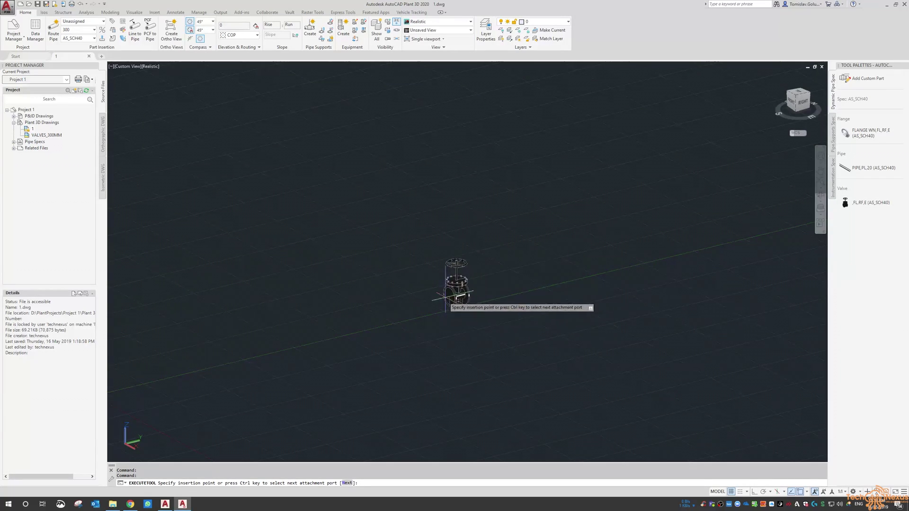
click(431, 286)
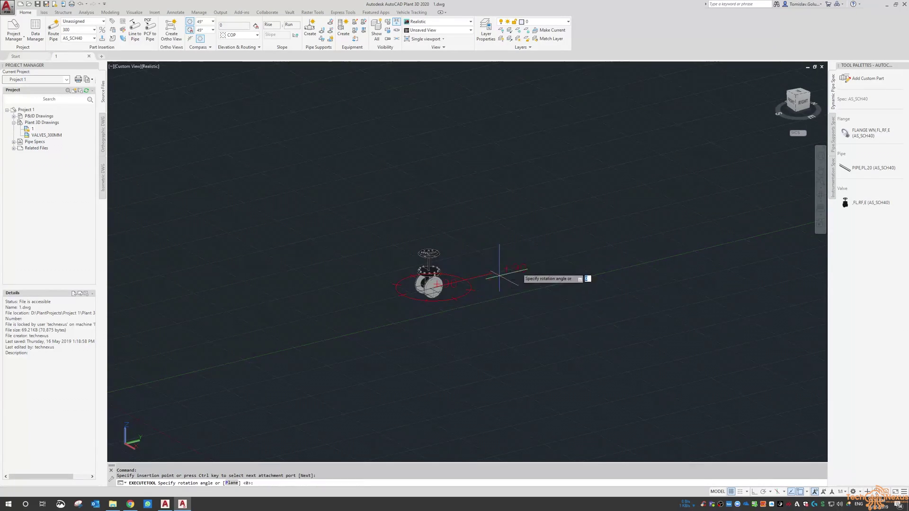
click(492, 326)
key(Escape)
- Route a straight flanged pipe outward from each of the valve's two ports
scroll(445, 299, up, 3)
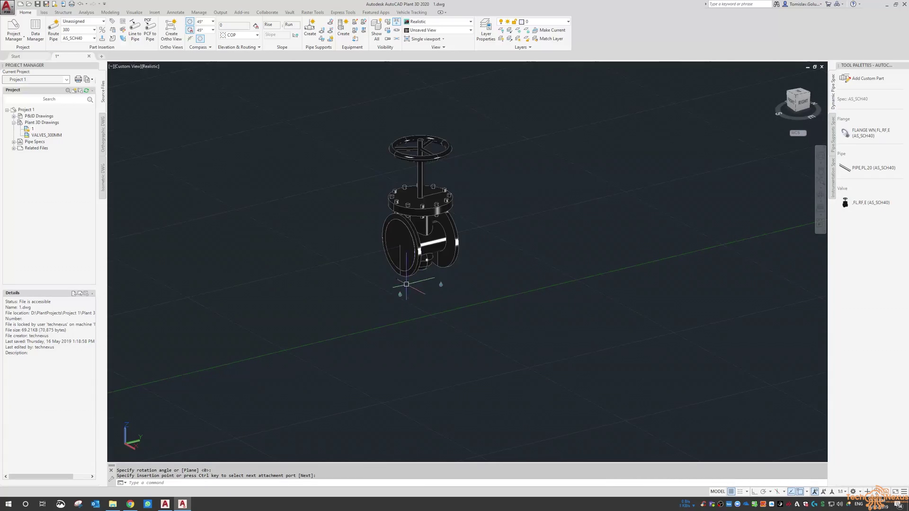
click(432, 245)
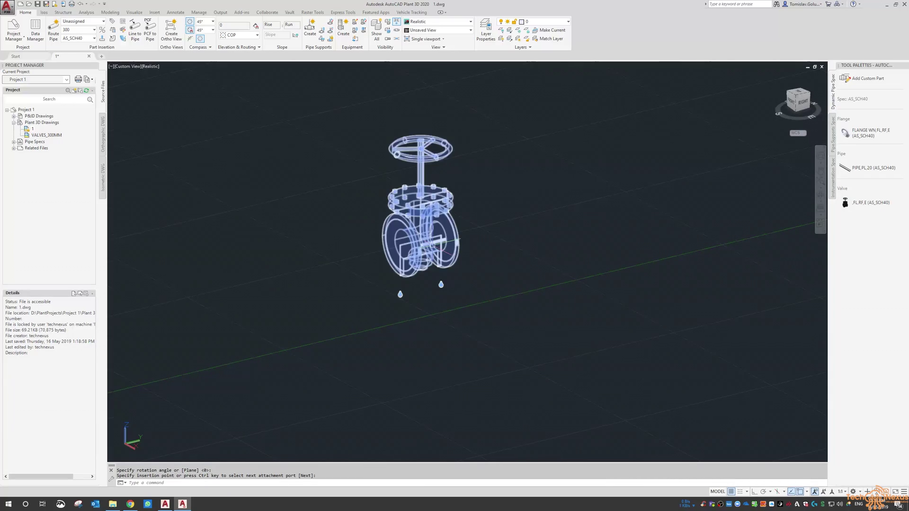
click(458, 232)
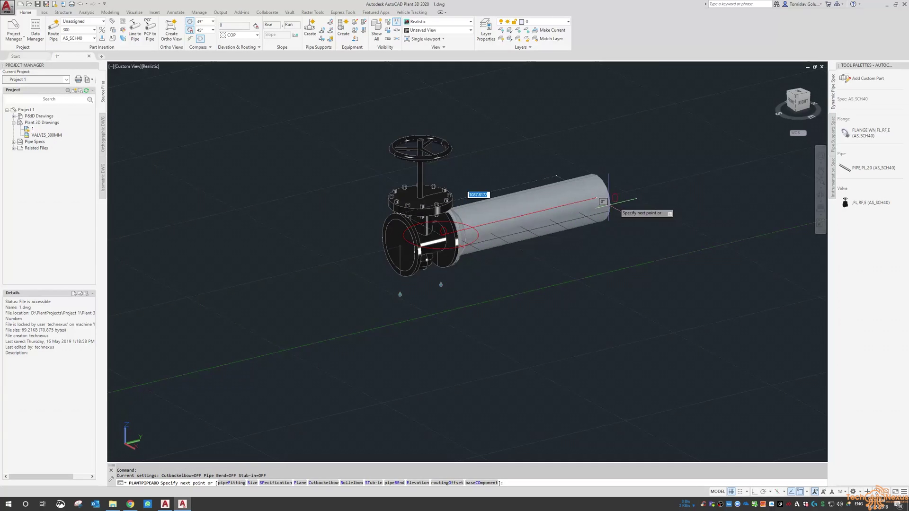
click(670, 187)
key(Return)
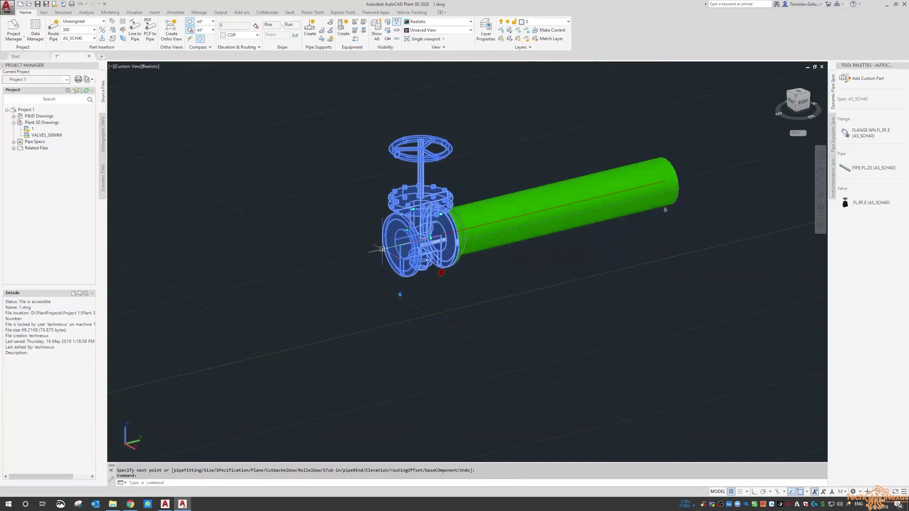
click(382, 249)
click(228, 297)
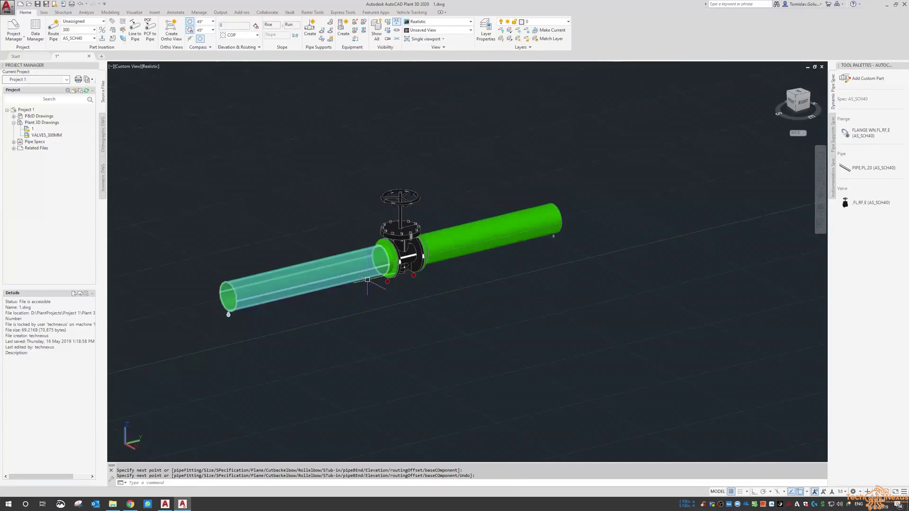
key(Return)
- Change the visual style to 2D Wireframe to inspect the flange connections at the valve
shift+middle_drag(464, 305, 447, 329)
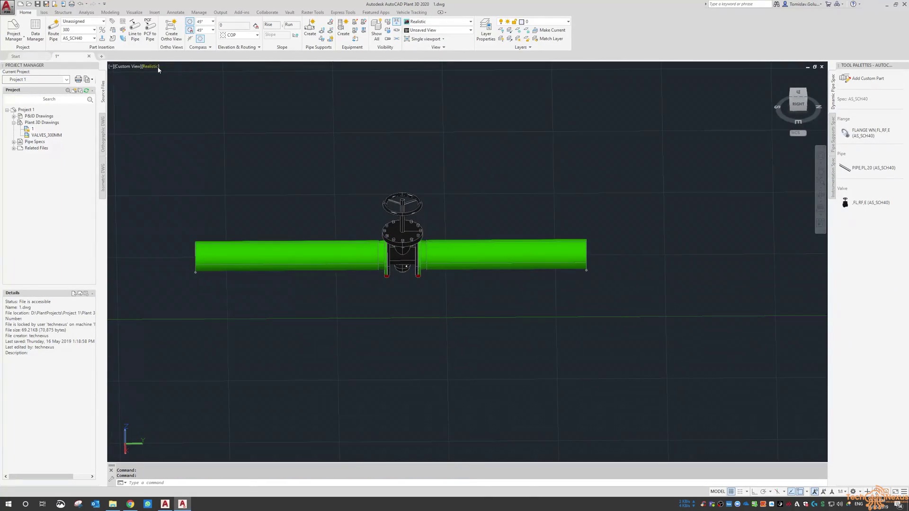
click(156, 67)
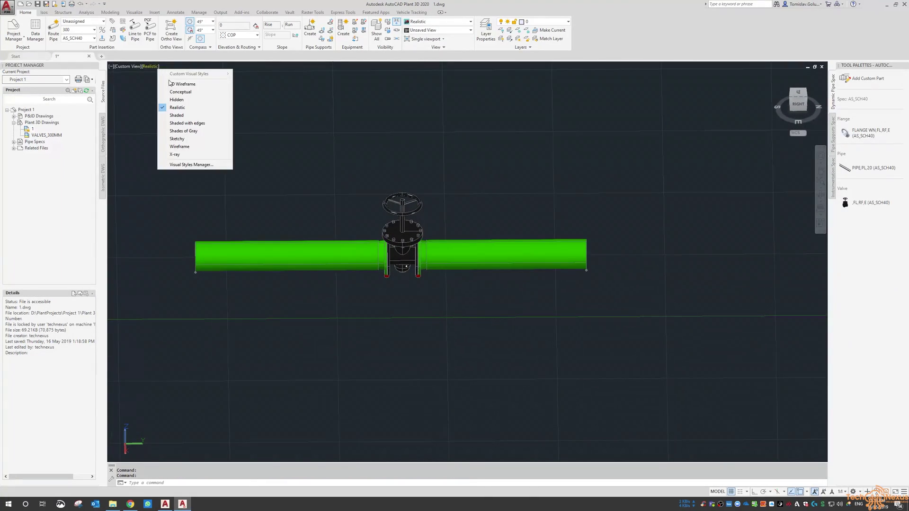
click(169, 83)
- Insert a second custom valve inline in the pipe on one side of the first valve, with its handwheel tilted sideways
shift+middle_drag(372, 238, 341, 213)
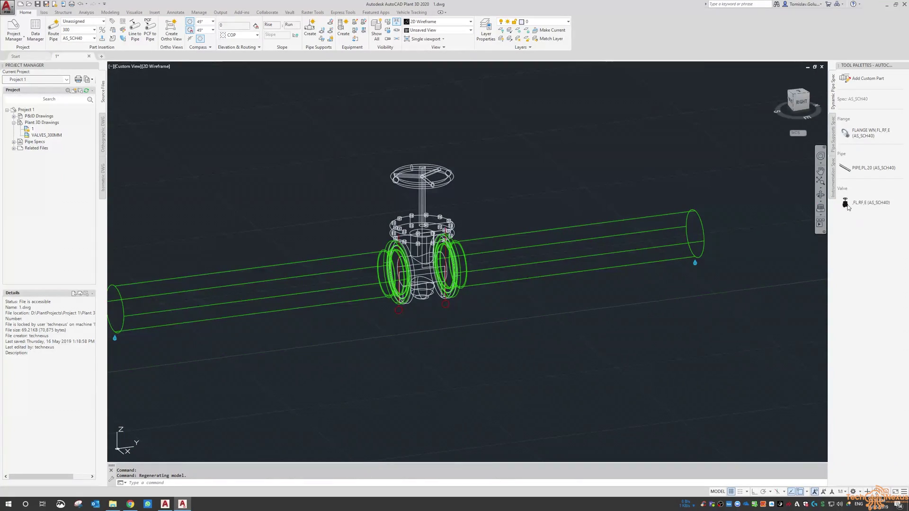
click(848, 207)
click(590, 246)
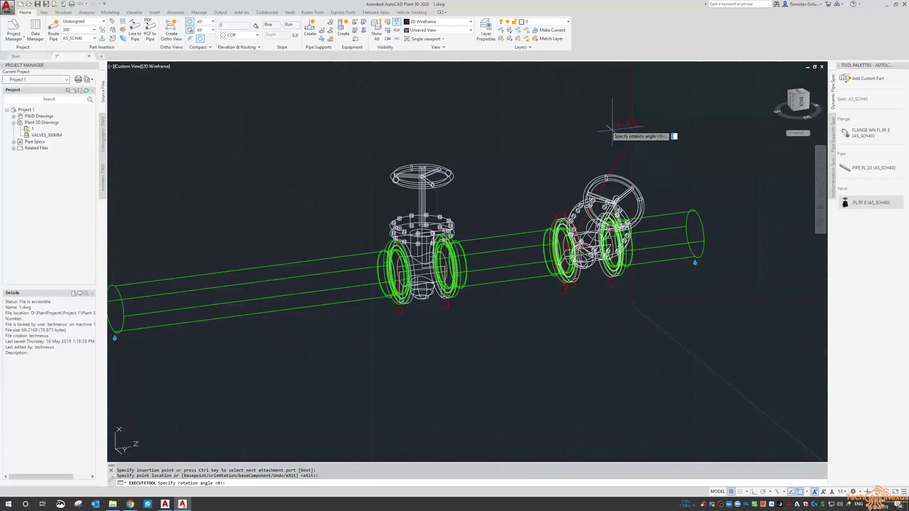
key(Return)
key(Escape)
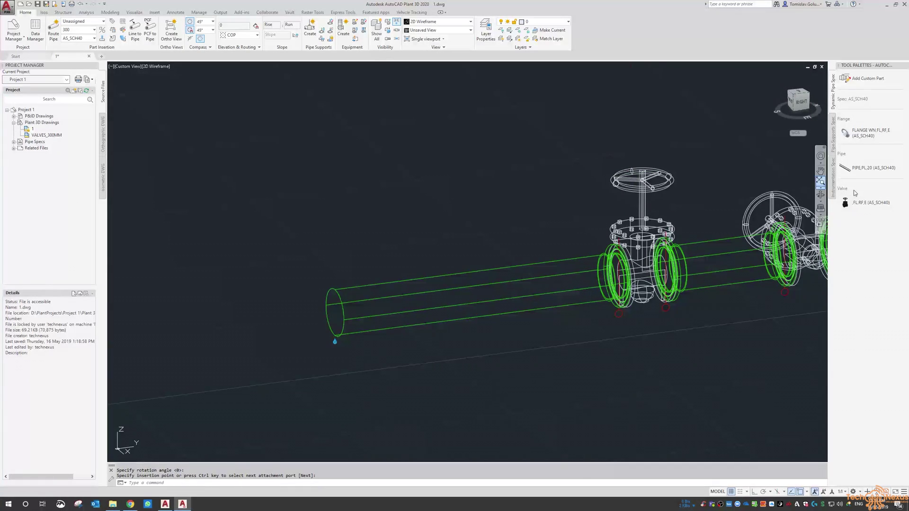
- Insert a third custom valve inline in the pipe on the opposite side of the first valve, also with a tilted handwheel
click(850, 207)
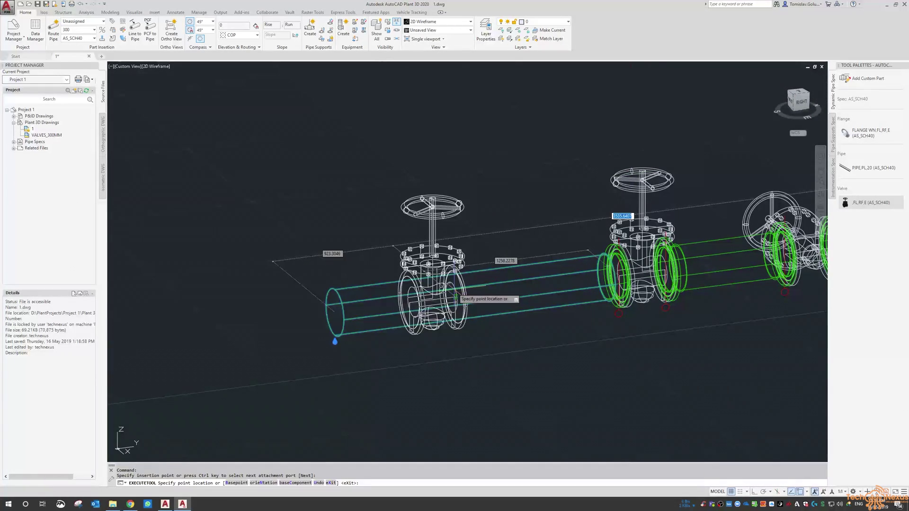
click(463, 296)
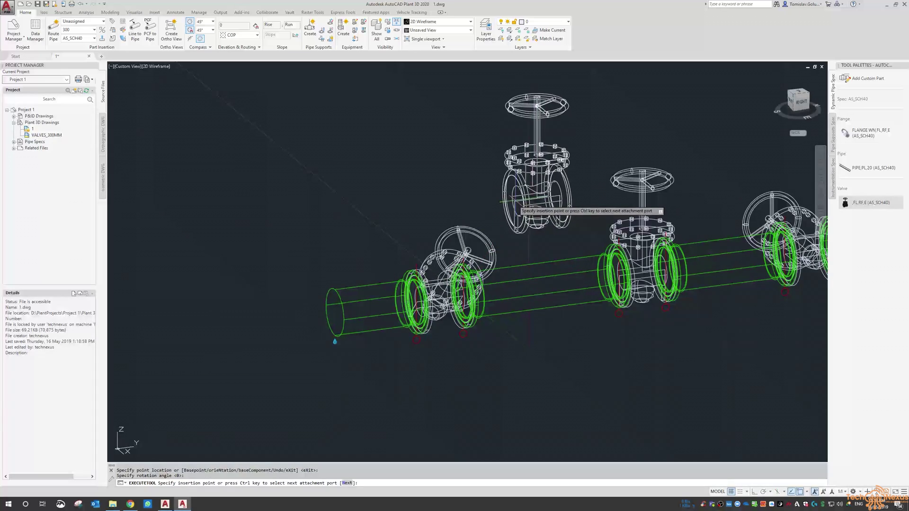
click(413, 198)
key(Escape)
- Display the finished pipe run with its three valves in the Conceptual visual style
scroll(413, 198, down, 4)
shift+middle_drag(413, 198, 451, 148)
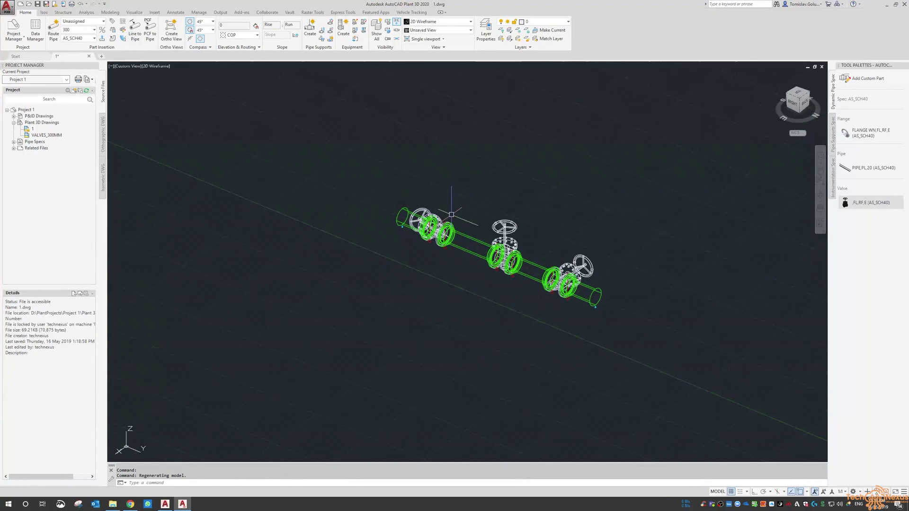
scroll(544, 255, up, 2)
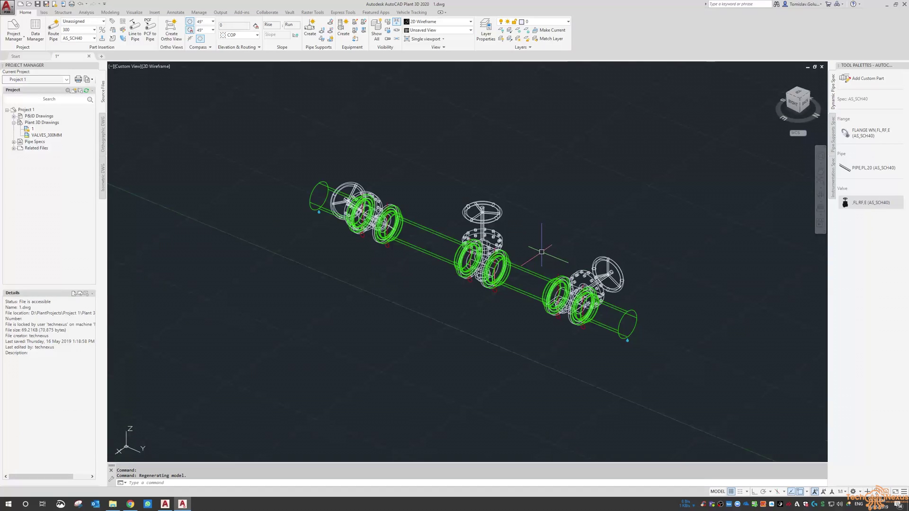
click(167, 67)
click(188, 92)
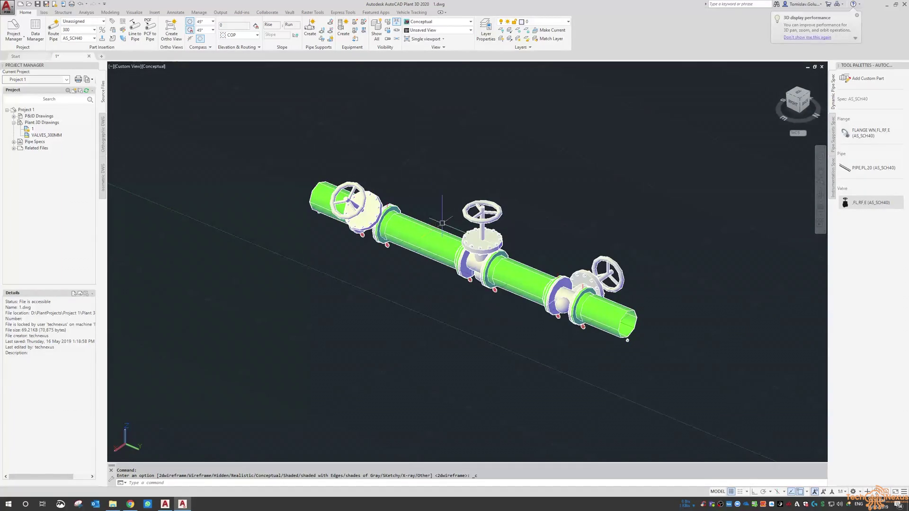
- Examine the three inline valves, their handwheel orientations and flanged pipe connections from several angles around the run
shift+middle_drag(337, 242, 470, 196)
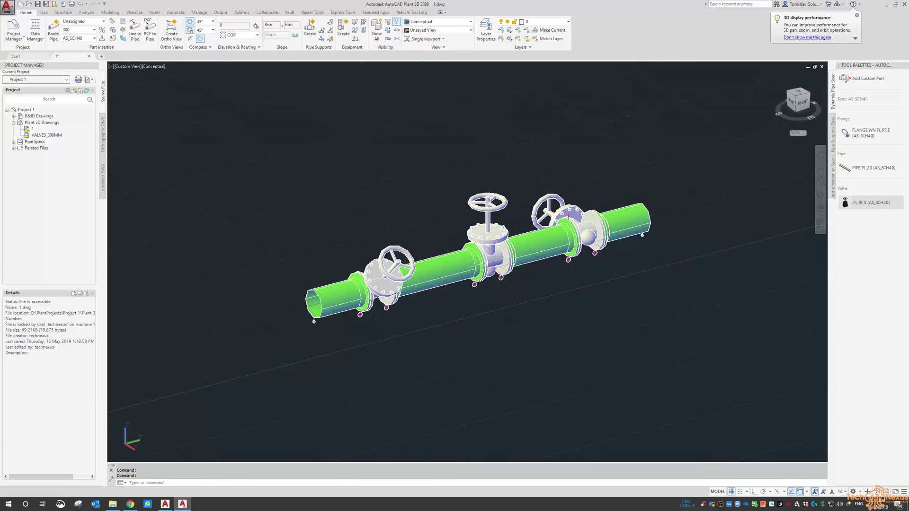
scroll(470, 196, up, 2)
click(483, 208)
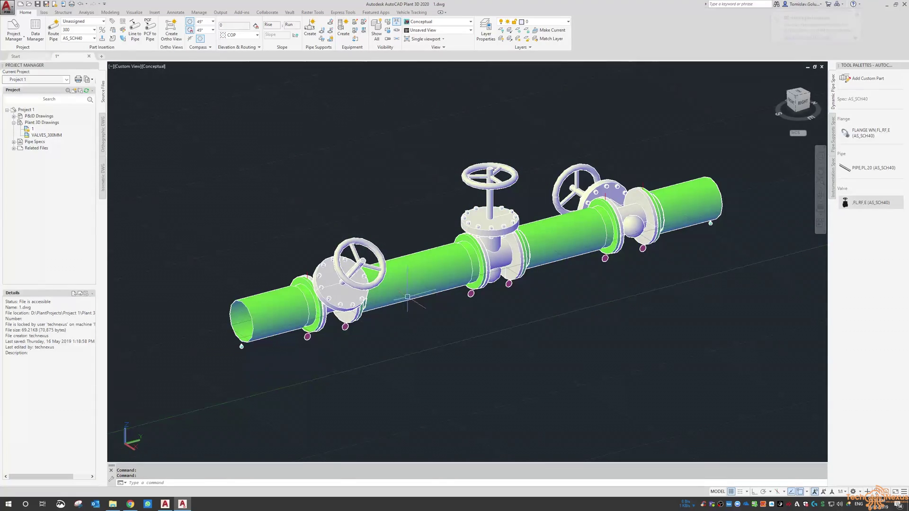
scroll(379, 298, down, 3)
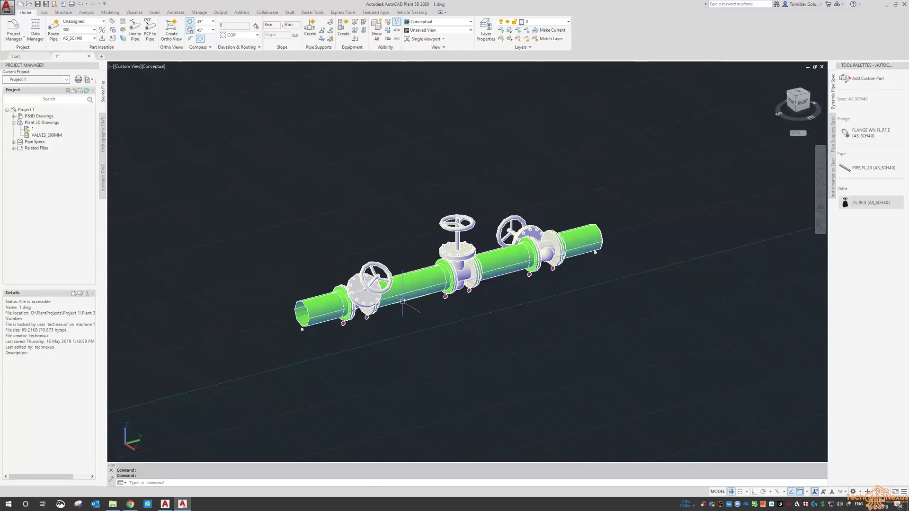
shift+middle_drag(482, 310, 351, 326)
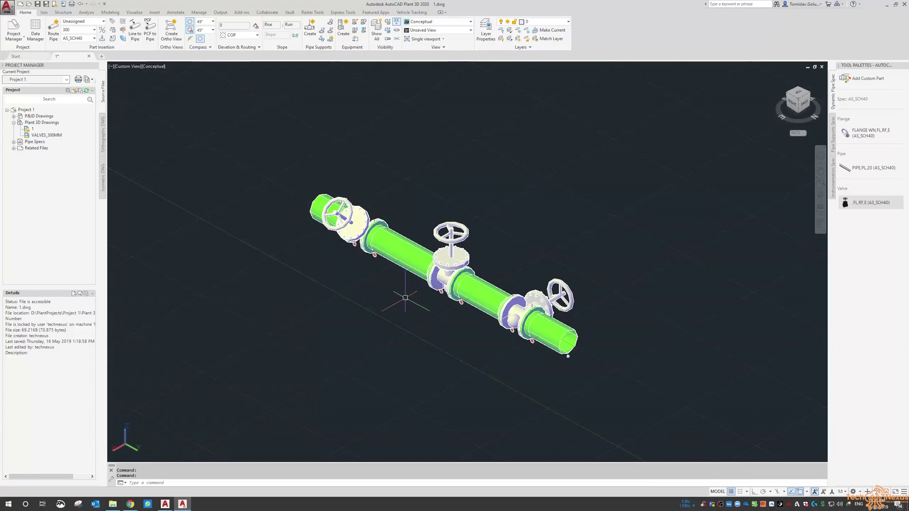
shift+middle_drag(385, 305, 503, 305)
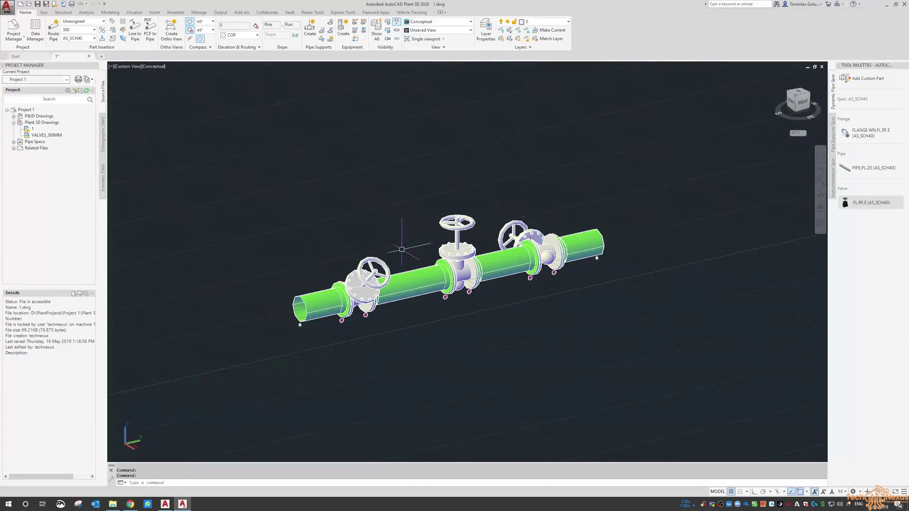
shift+middle_drag(407, 265, 467, 365)
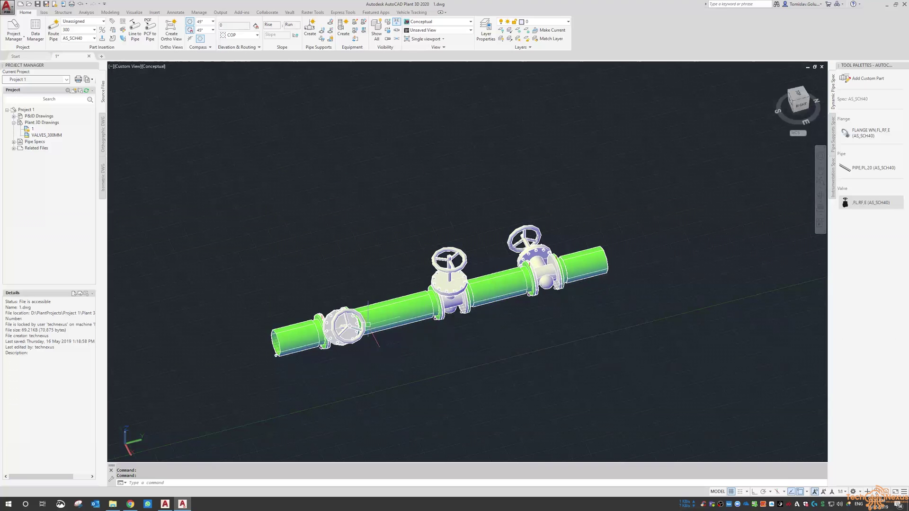
shift+middle_drag(368, 325, 422, 280)
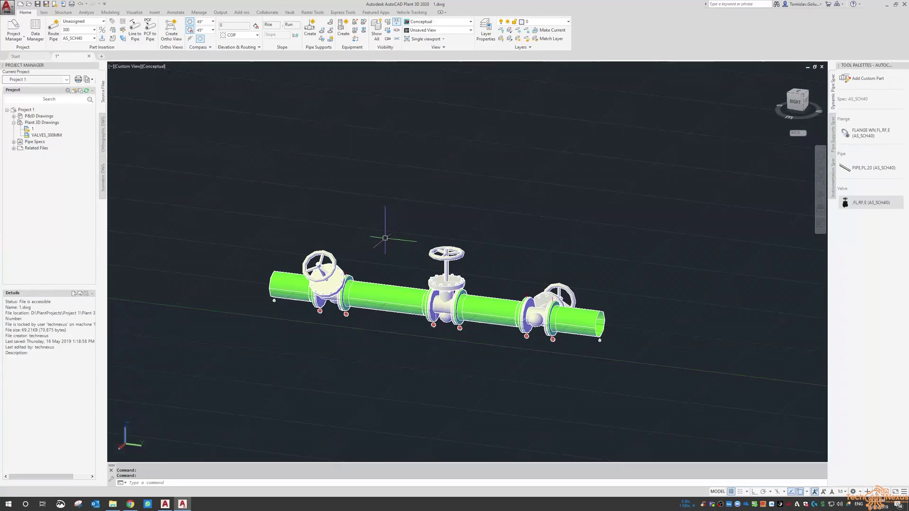
shift+middle_drag(408, 232, 436, 213)
shift+middle_drag(436, 254, 415, 272)
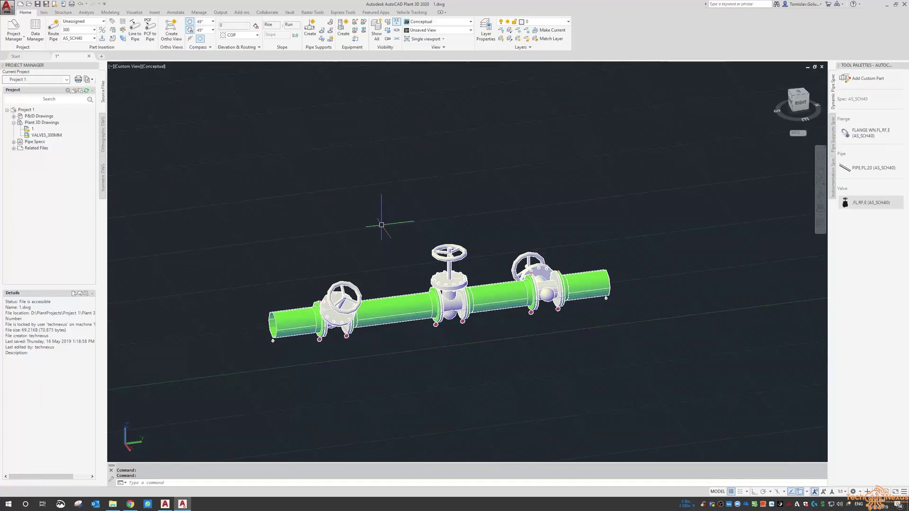